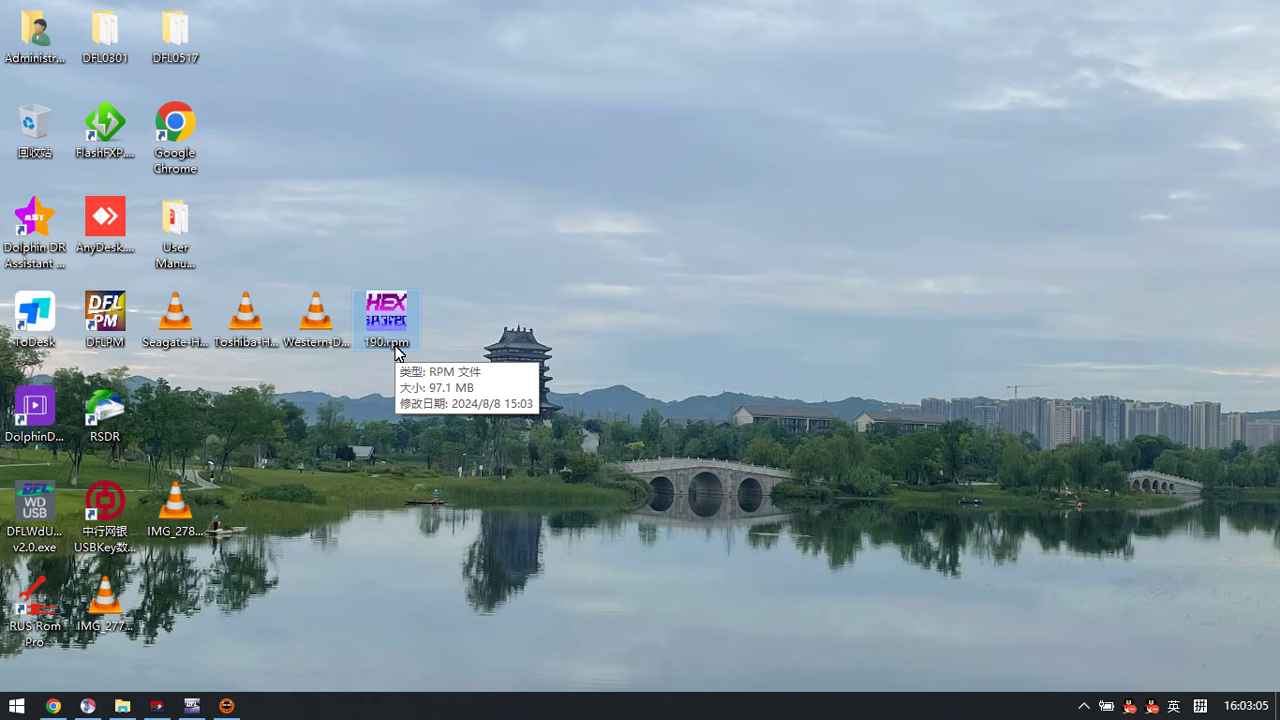
Move the 190.rpm file on the desktop to a free spot away from the other icons.
drag(399, 350, 530, 328)
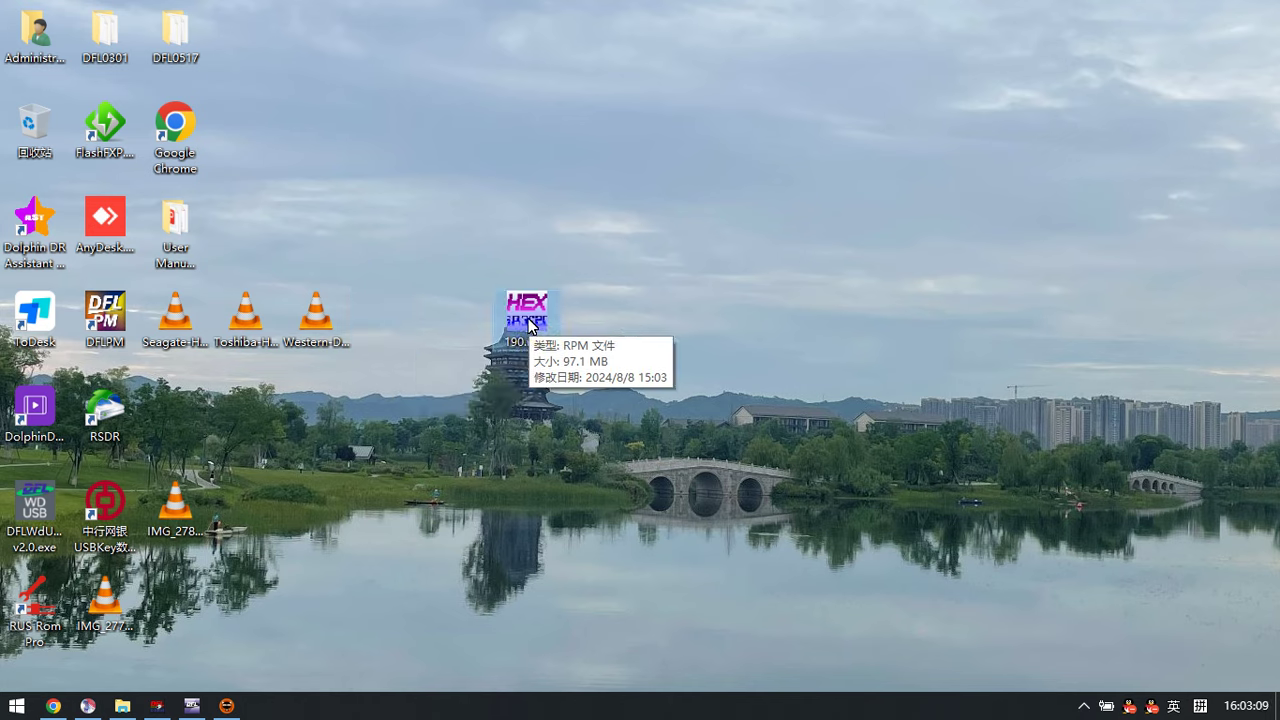
drag(466, 260, 654, 422)
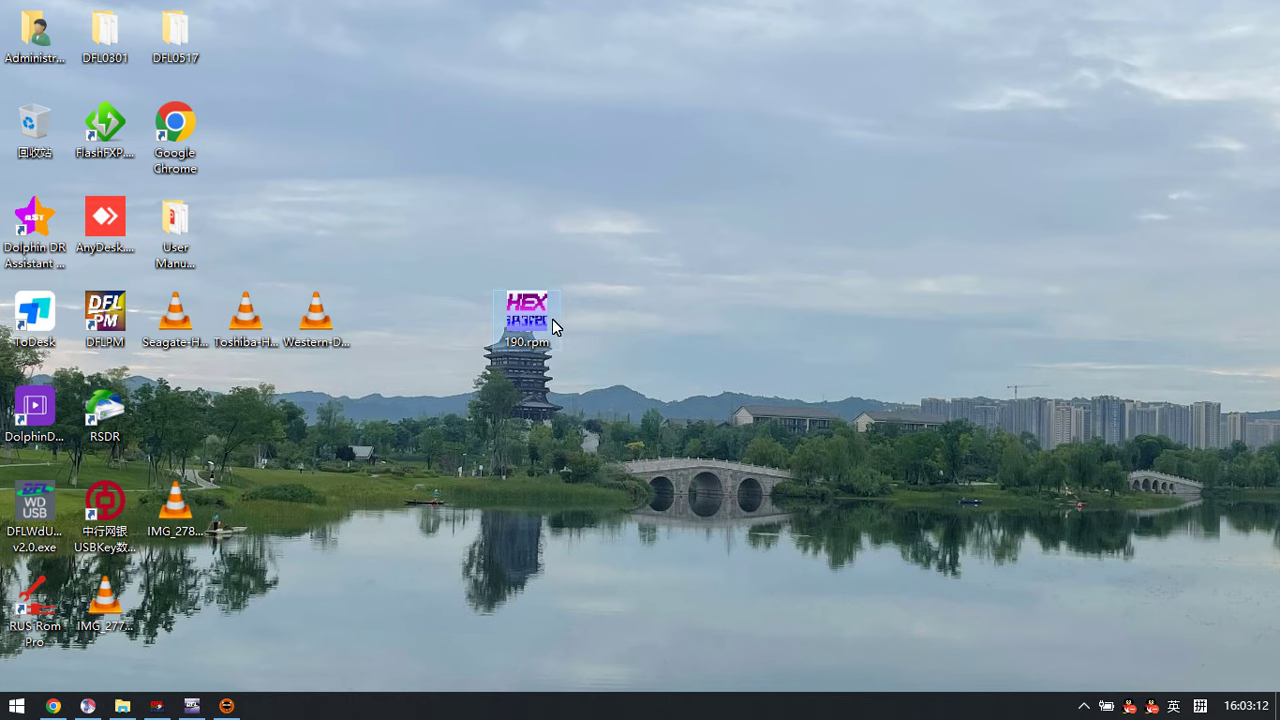
mouse_move(530, 326)
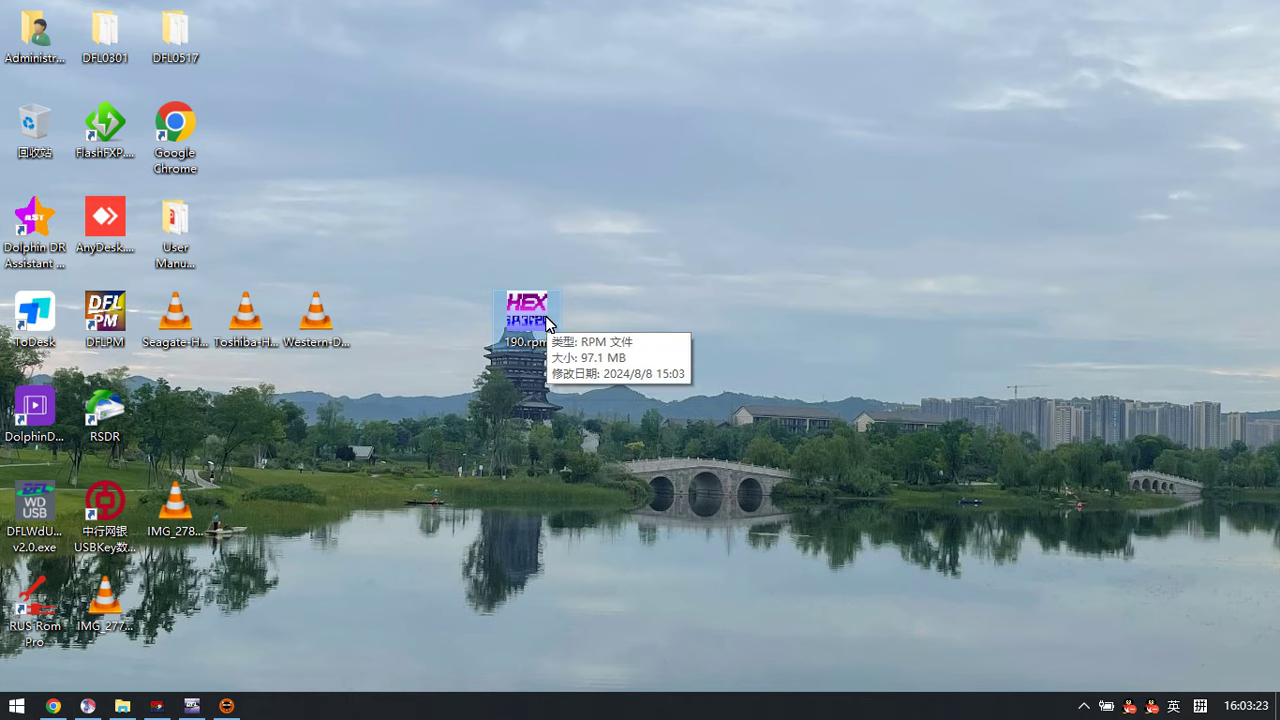
drag(546, 320, 516, 364)
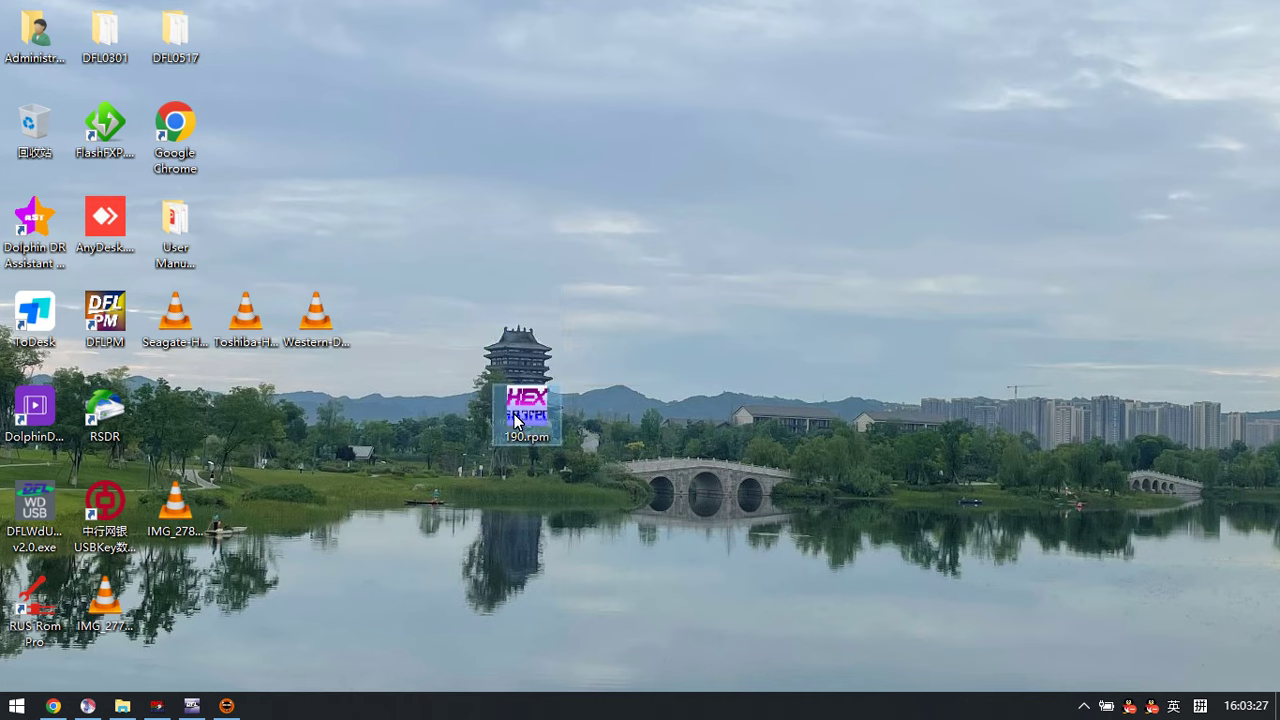
drag(514, 414, 521, 338)
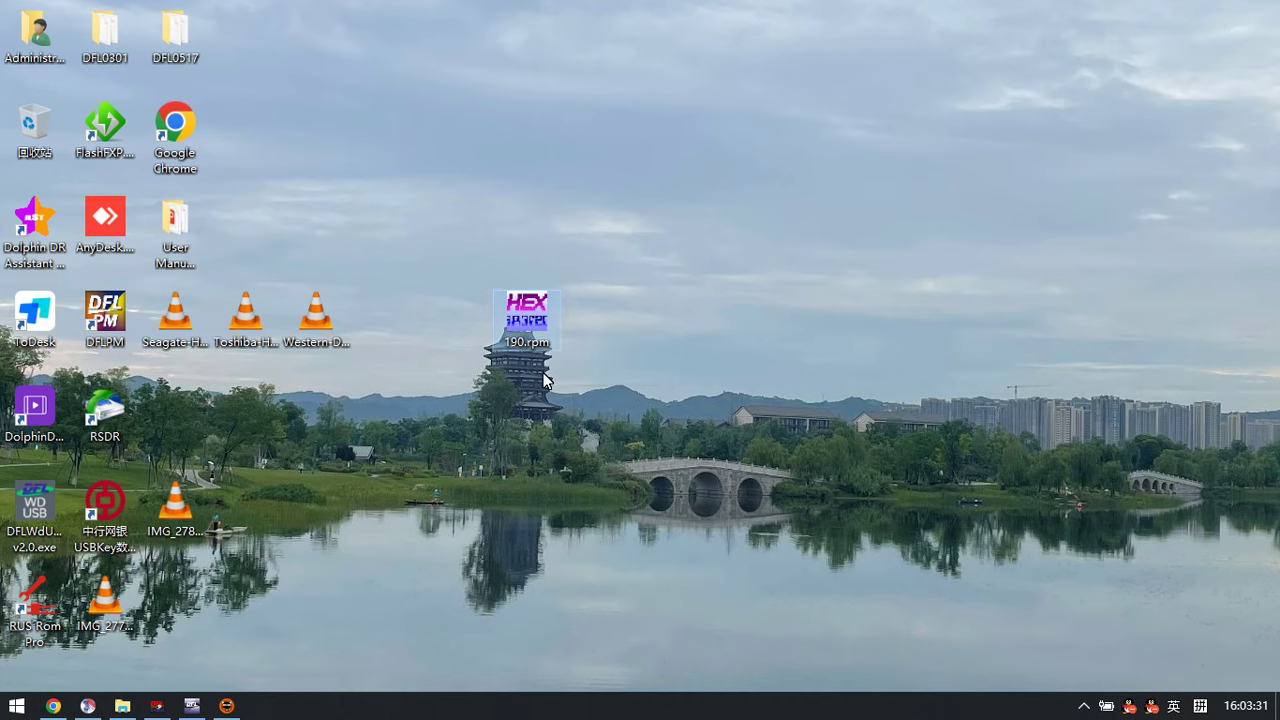
Switch to DFL-DE and start the Western Digital Repair 190 function in Intelligent mode.
click(192, 706)
click(320, 253)
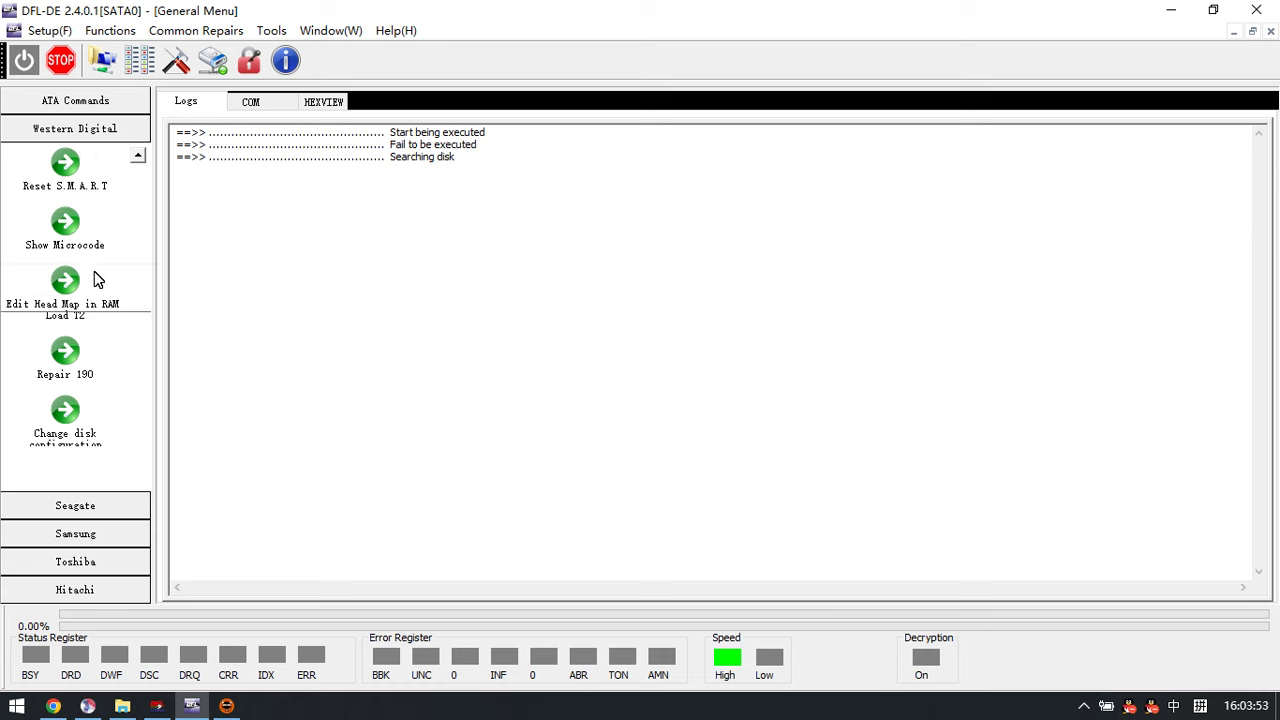
click(139, 157)
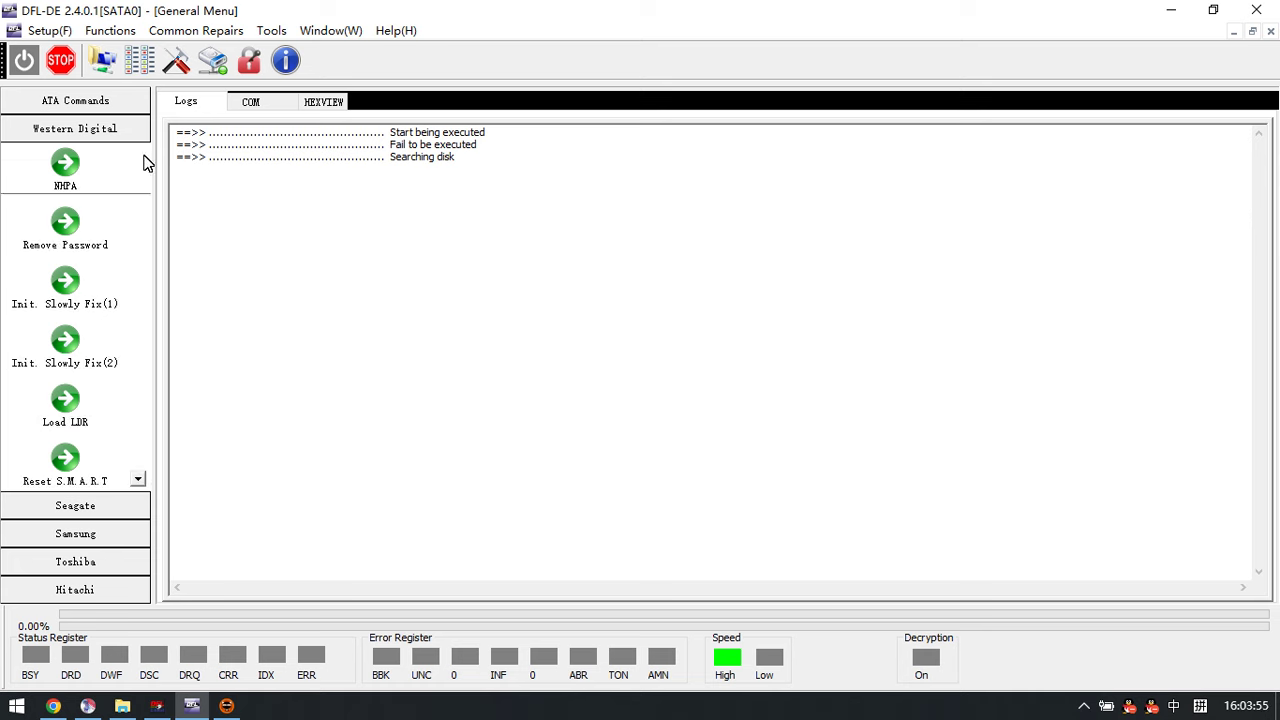
click(145, 486)
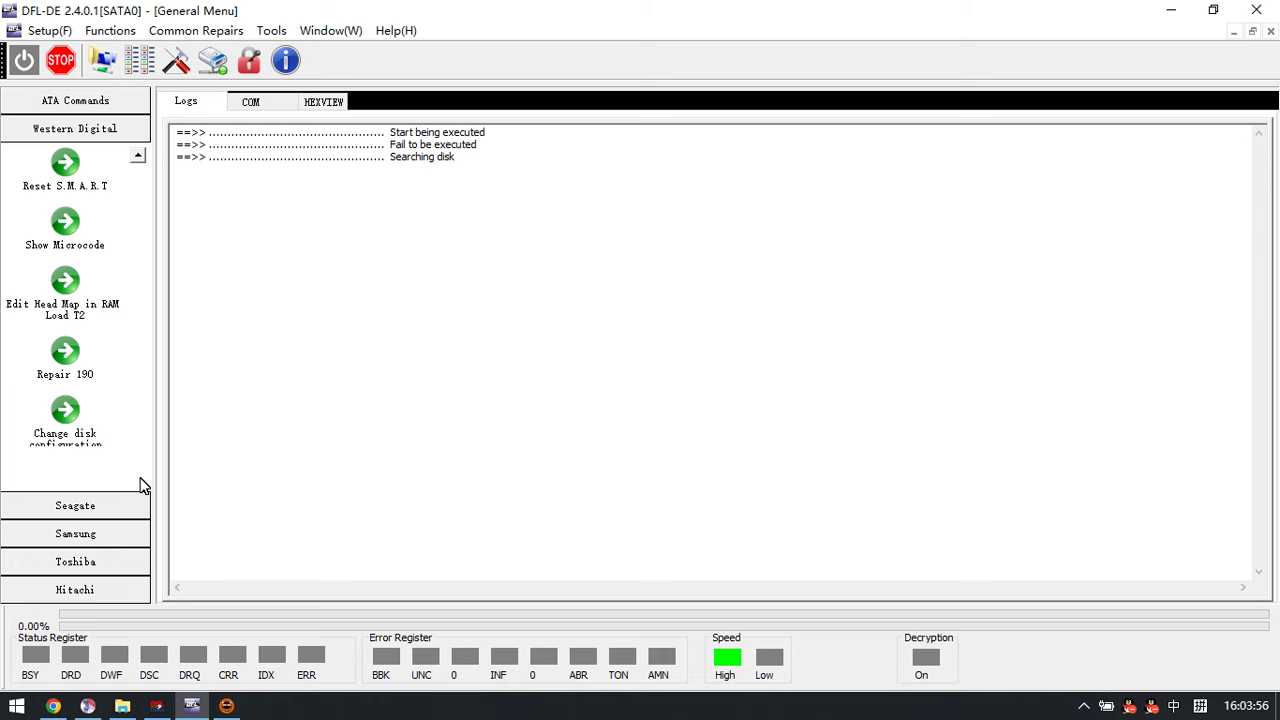
click(64, 356)
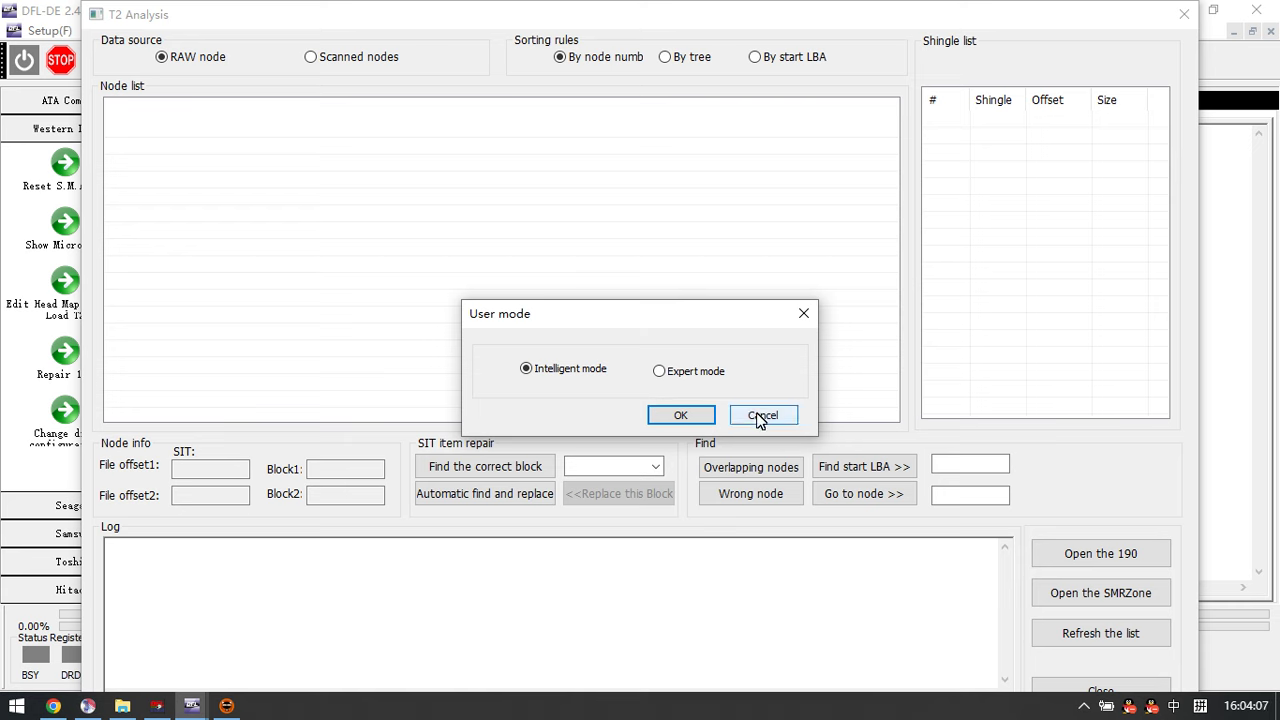
click(680, 415)
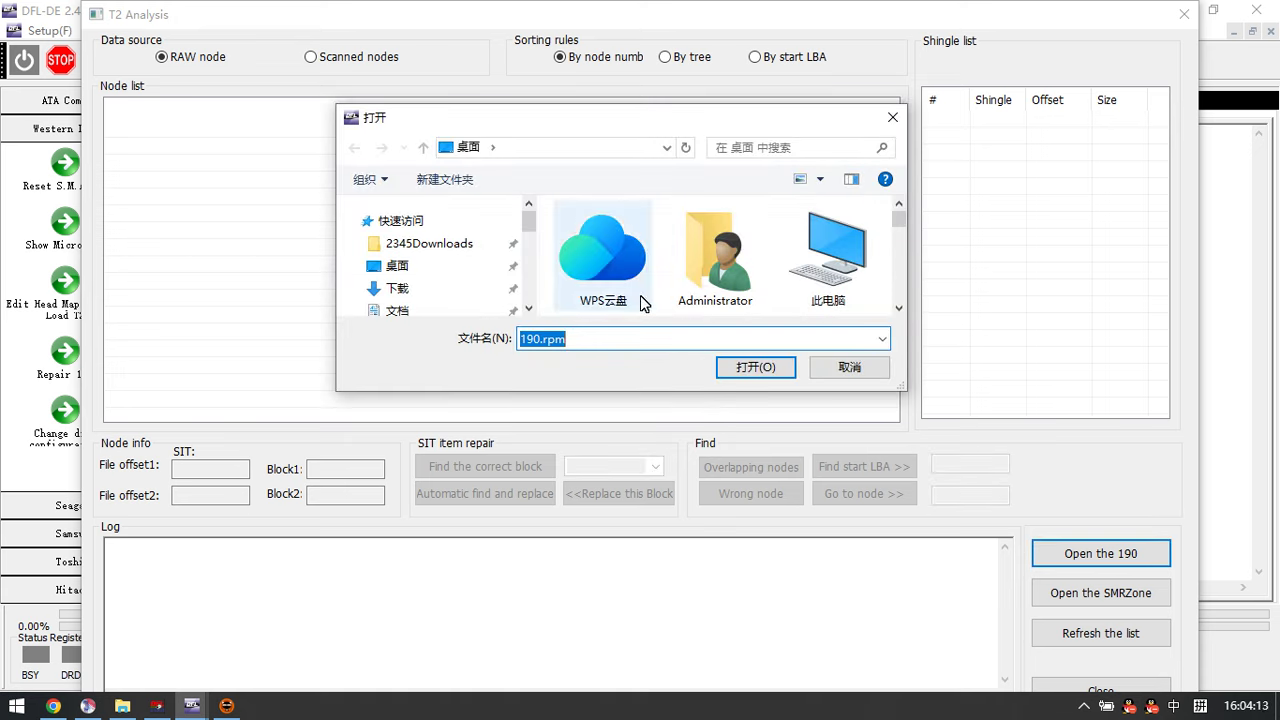
Load the 190.rpm file from the desktop into the T2 Analysis window.
click(848, 367)
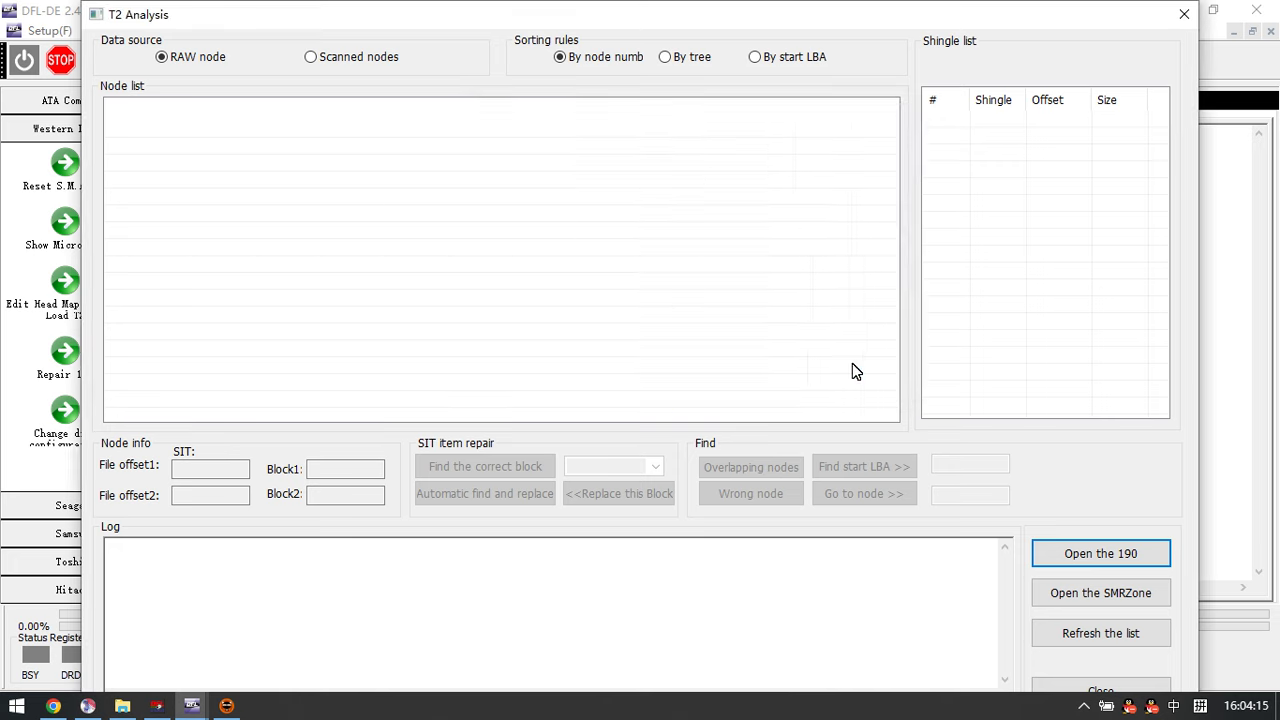
click(1118, 561)
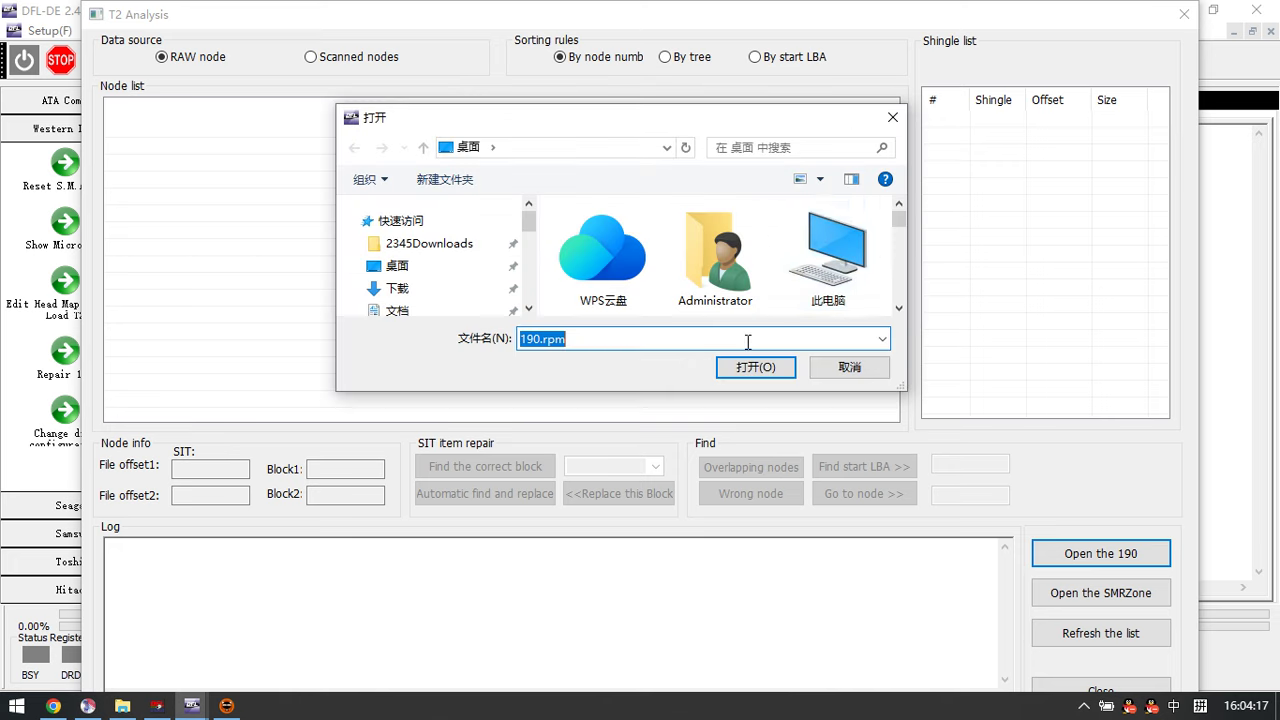
drag(899, 220, 898, 258)
double_click(823, 262)
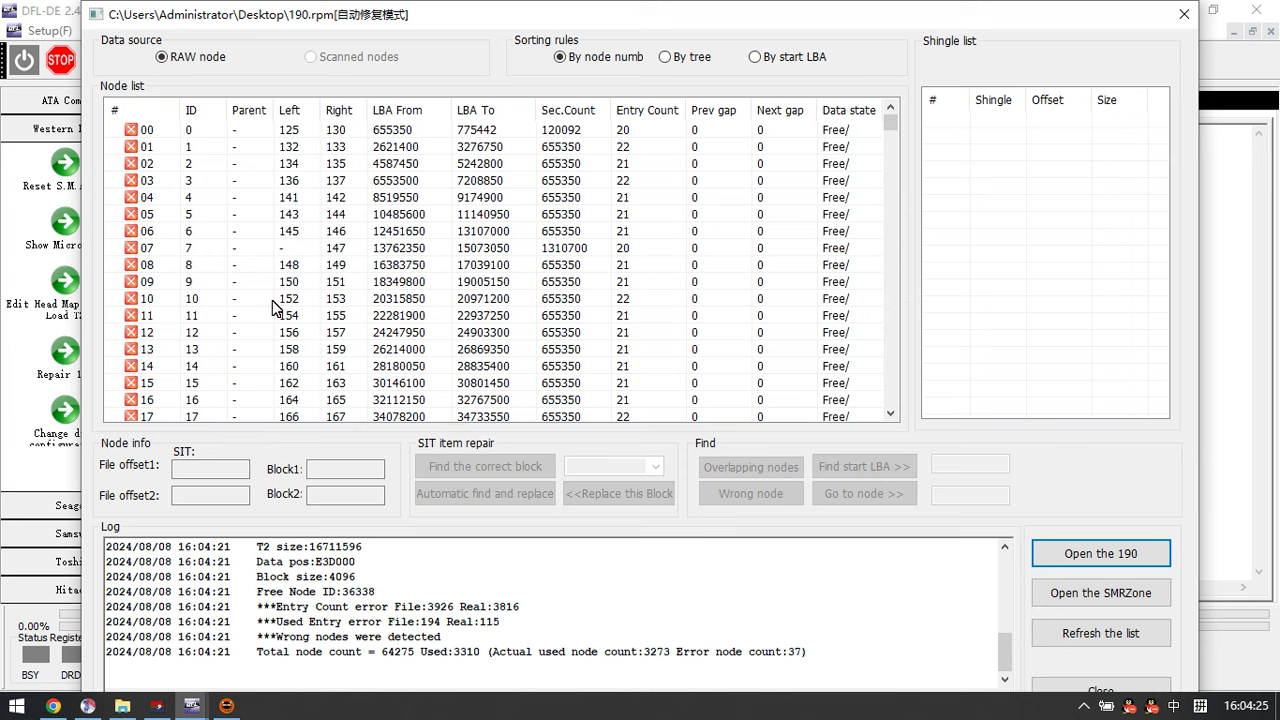
Look through the raw node list and sort it by start LBA.
scroll(258, 346, down, 2)
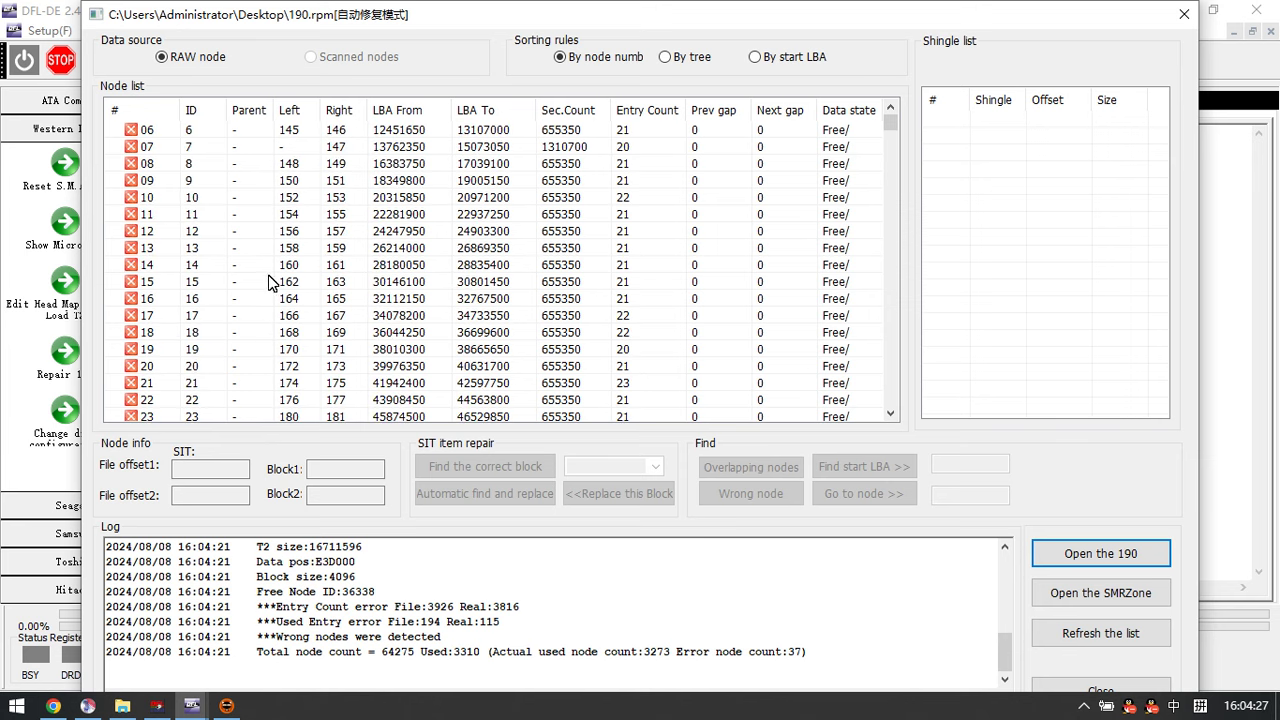
scroll(289, 366, down, 7)
scroll(366, 302, up, 9)
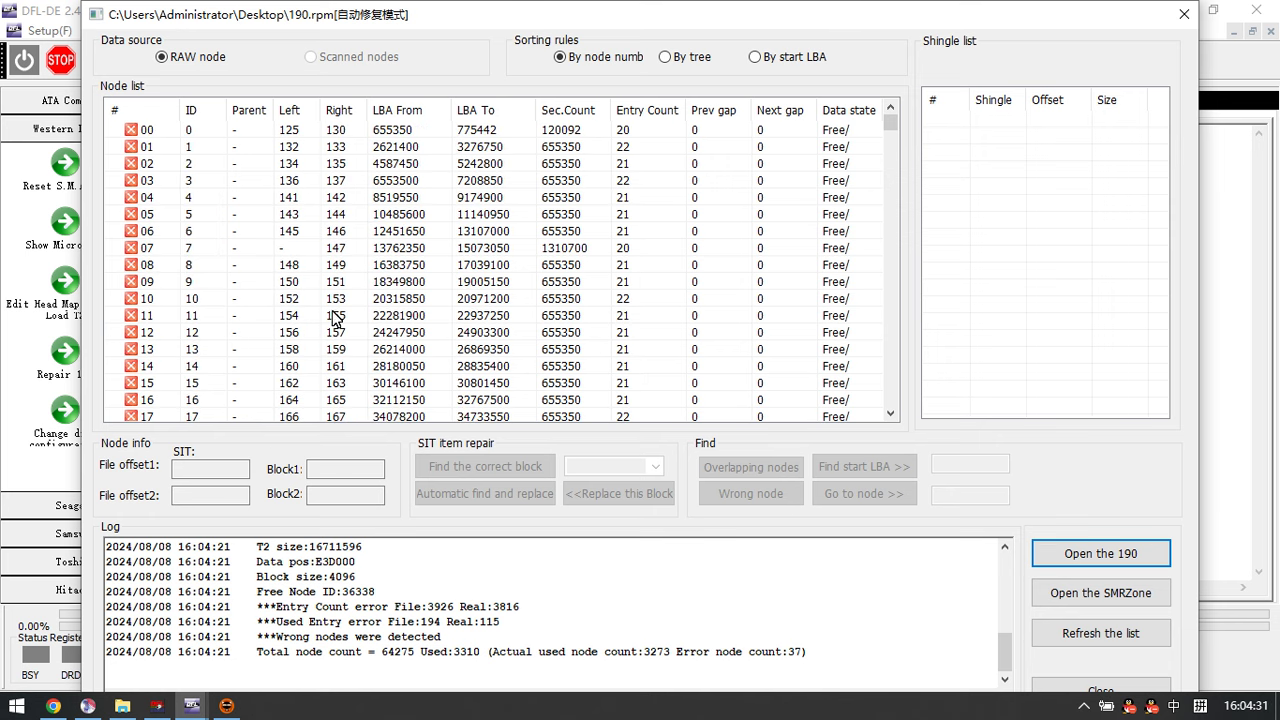
click(756, 56)
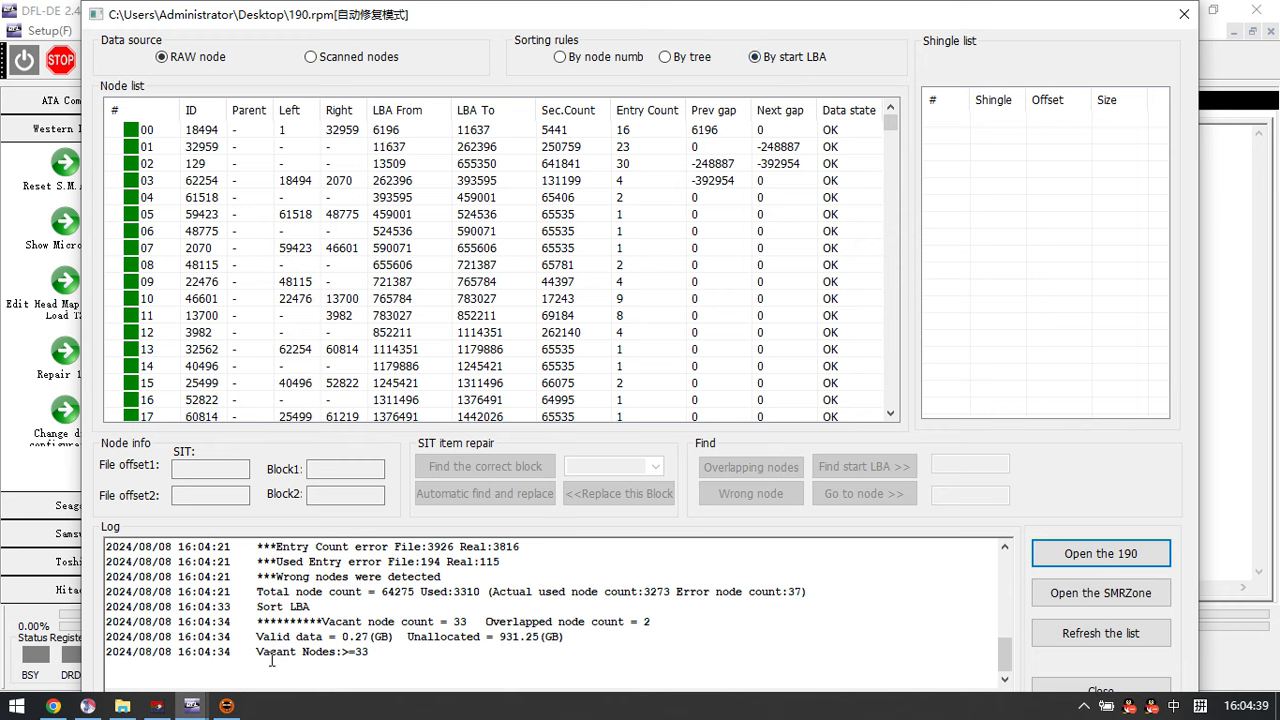
Examine the valid data and unallocated sizes reported in the log for the raw nodes.
drag(258, 637, 391, 634)
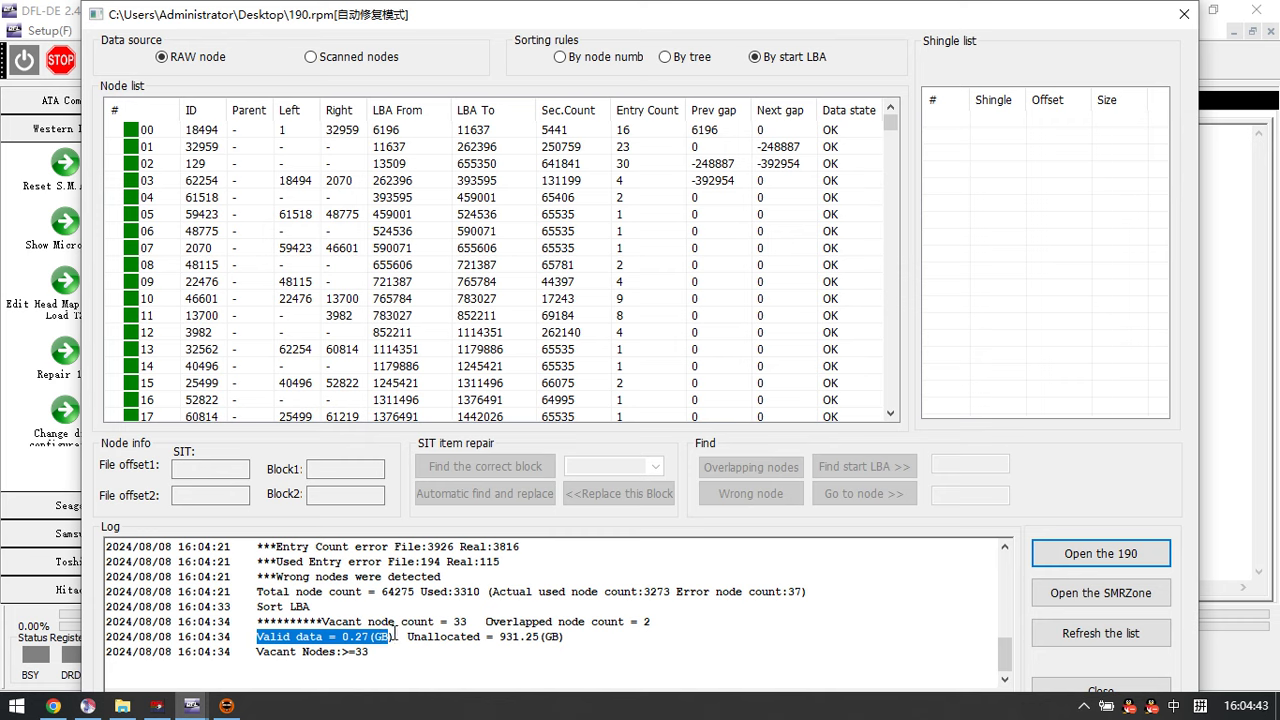
drag(391, 634, 395, 636)
click(358, 645)
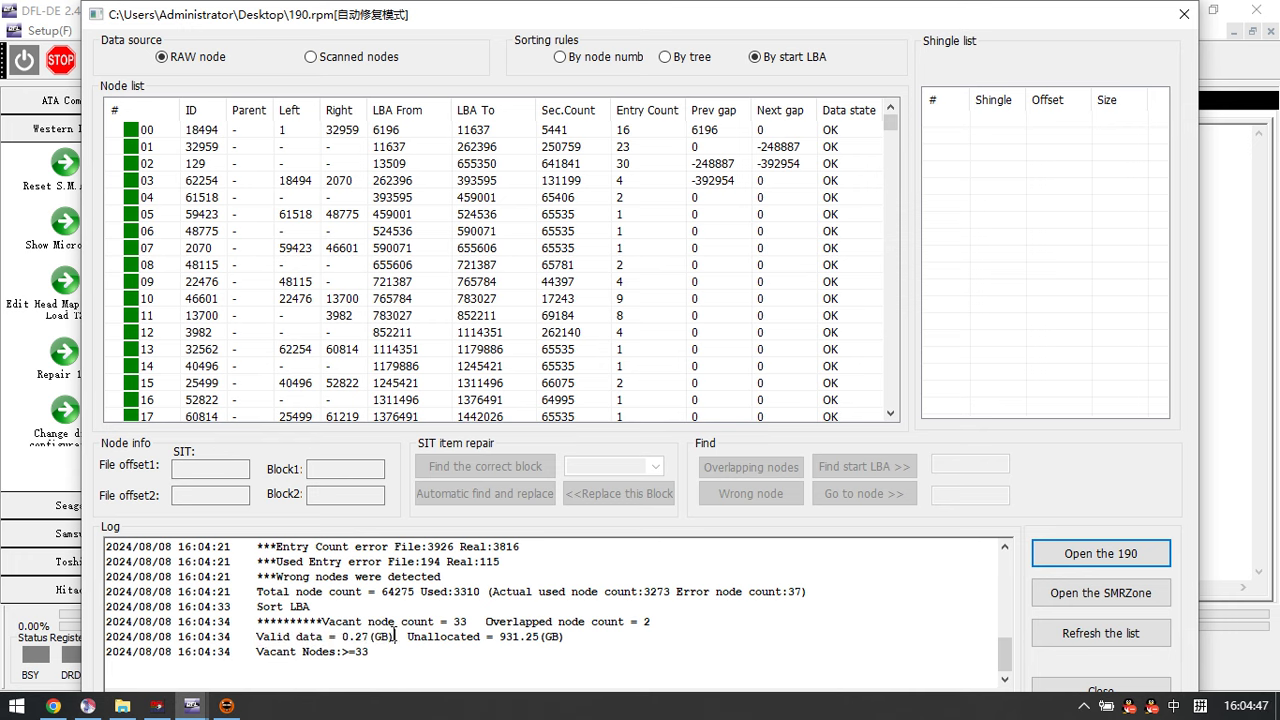
drag(400, 638, 246, 640)
drag(572, 642, 91, 643)
drag(566, 640, 106, 638)
click(360, 640)
drag(256, 640, 395, 637)
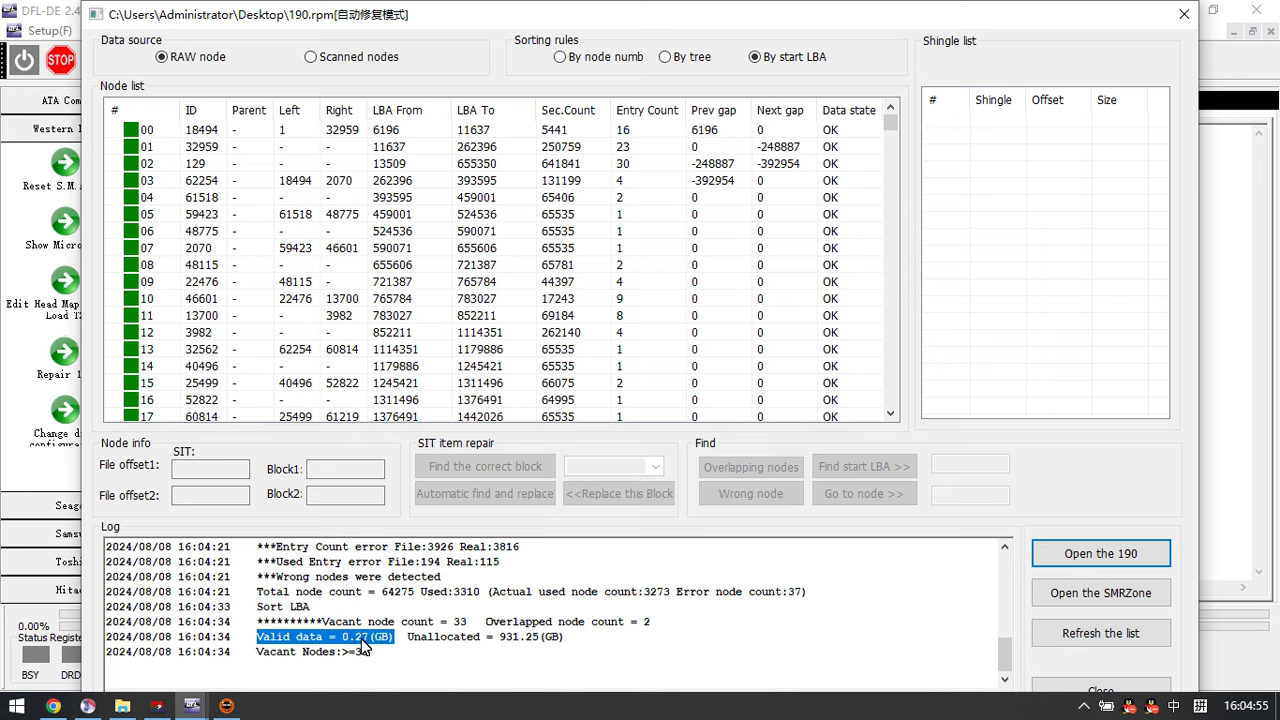
click(398, 638)
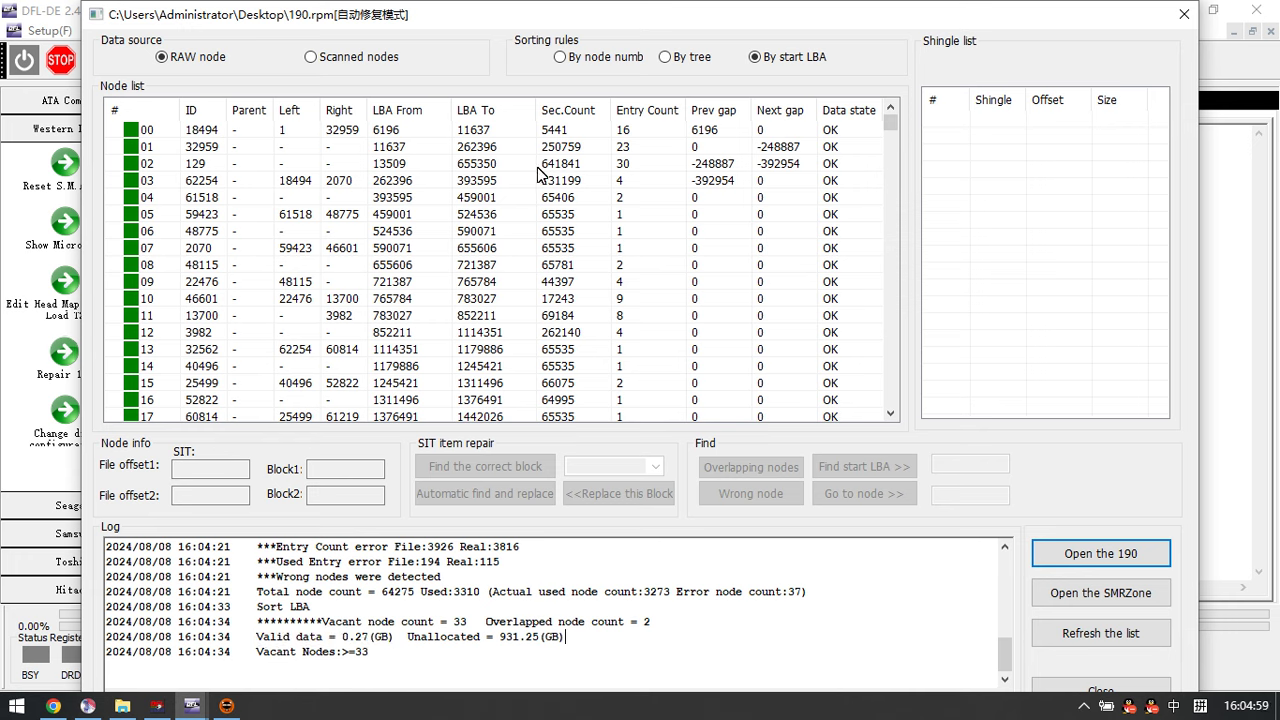
Sort the node list by node number and scan it for missing nodes.
click(560, 57)
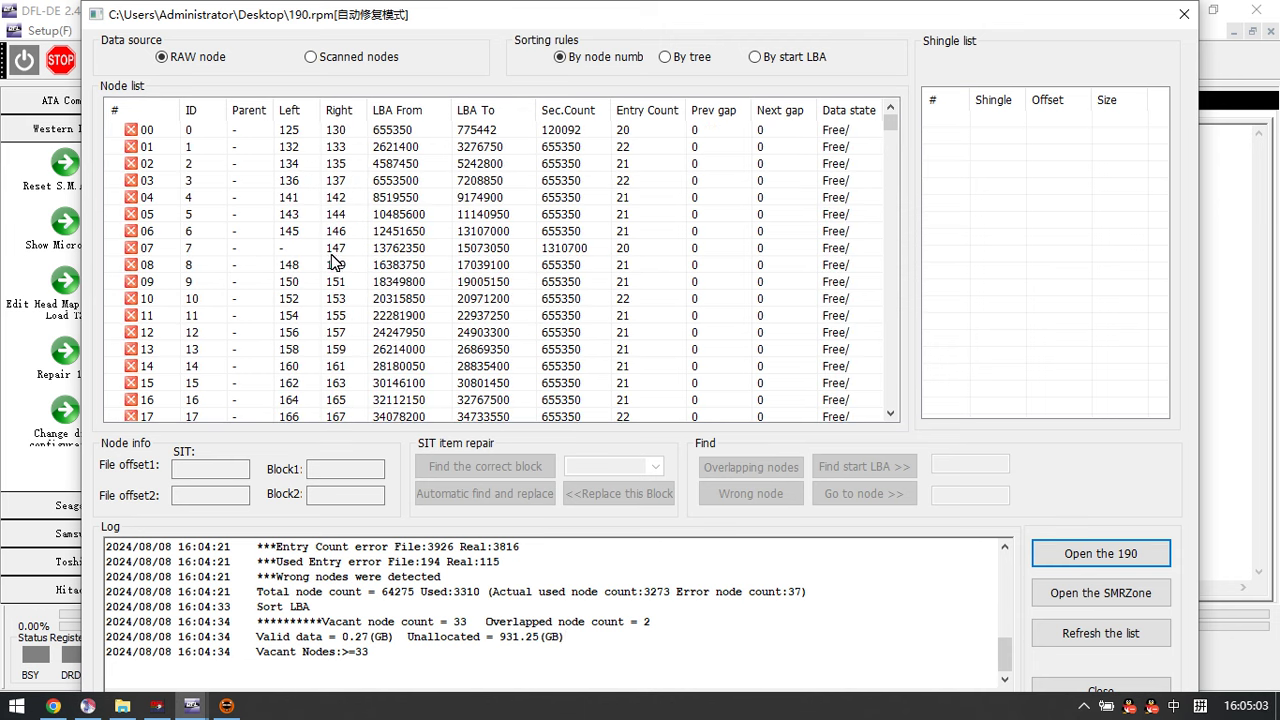
drag(550, 16, 530, 22)
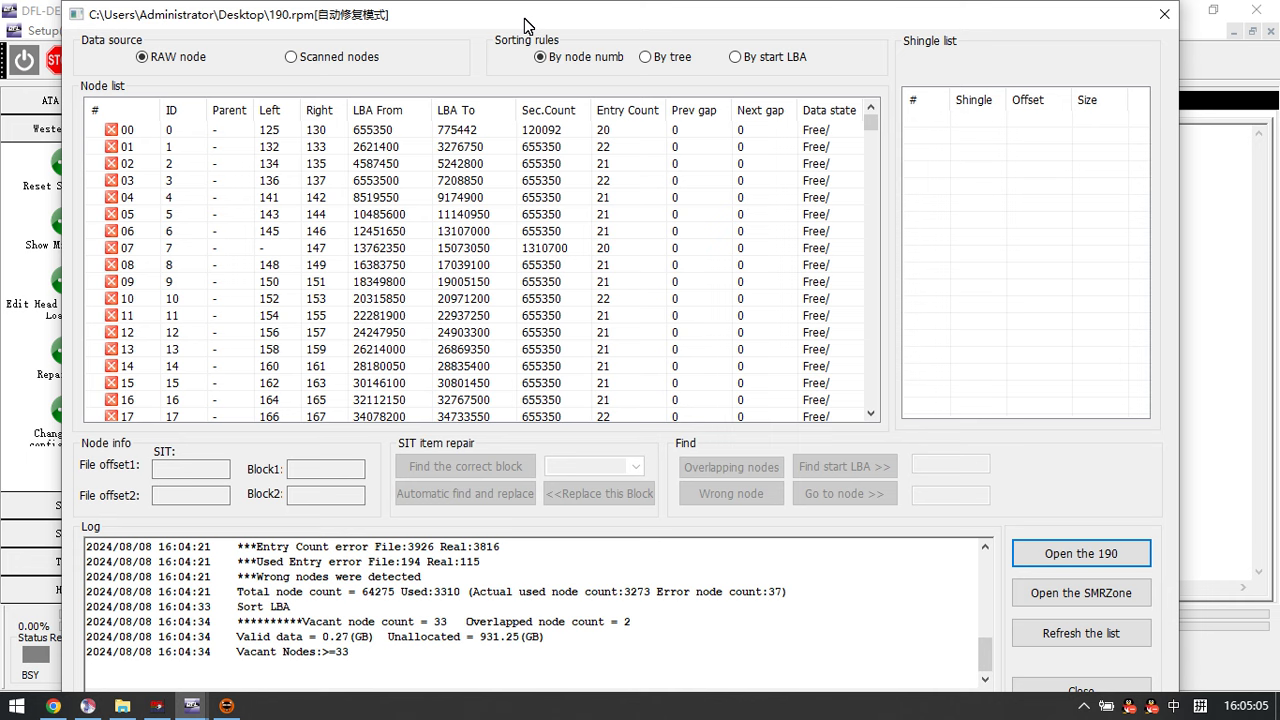
right_click(370, 216)
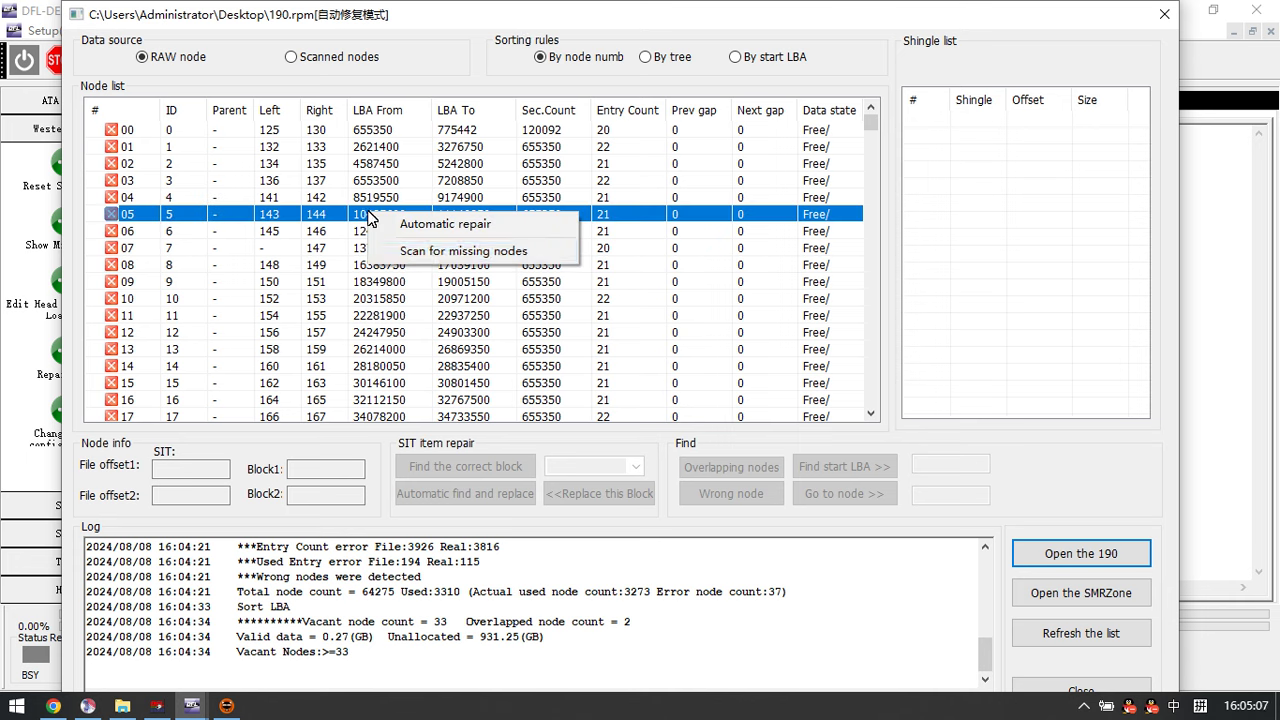
click(452, 253)
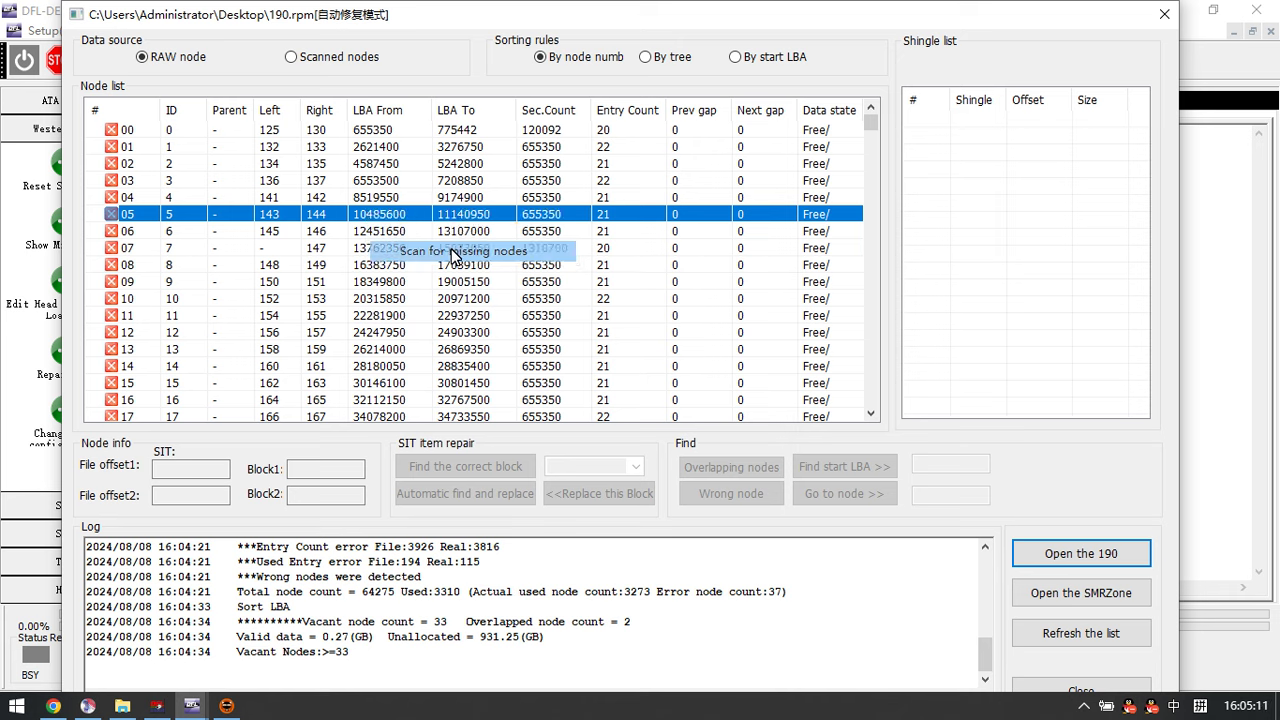
click(646, 494)
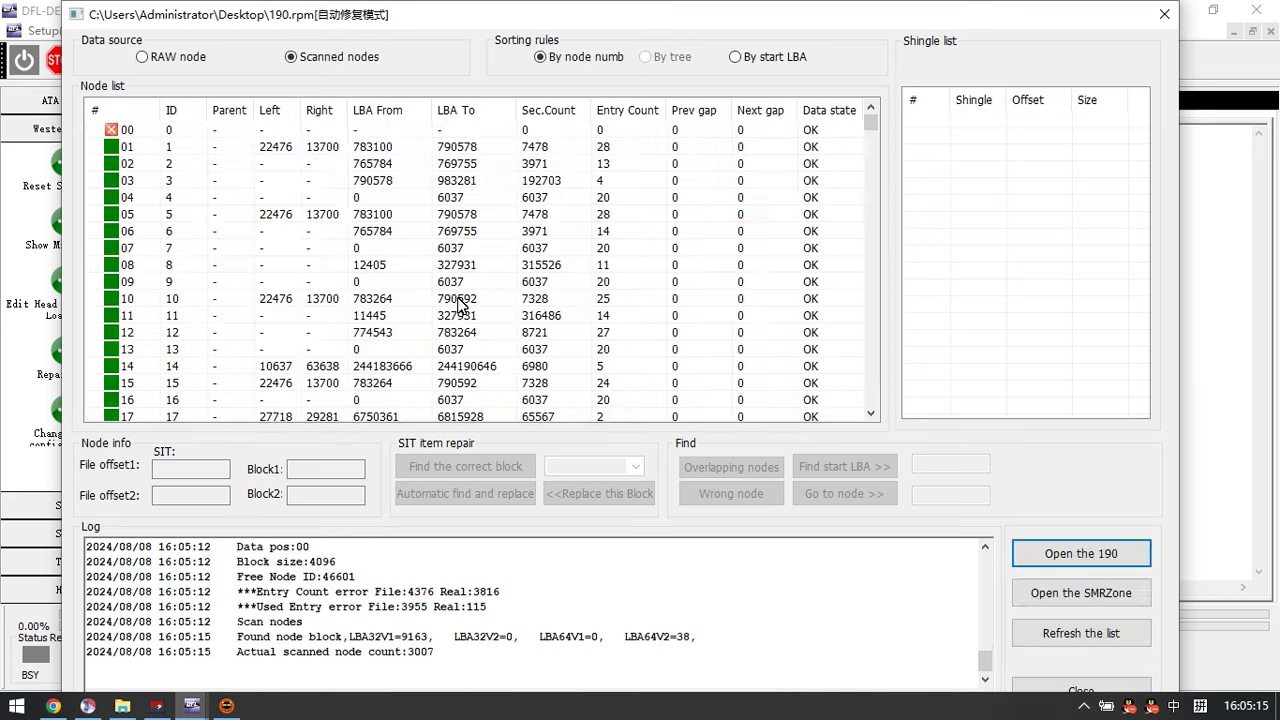
Run the automatic repair on the scanned nodes and save the result as T2Data.bin on the desktop.
right_click(370, 236)
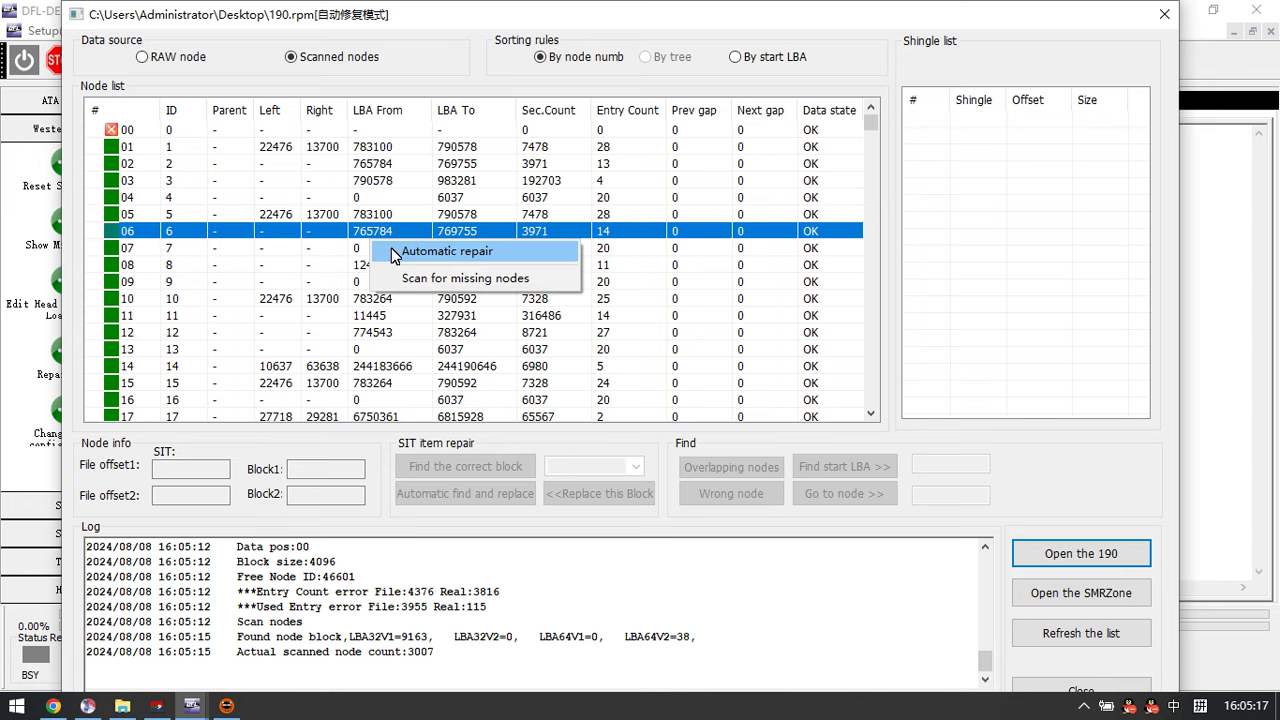
click(452, 253)
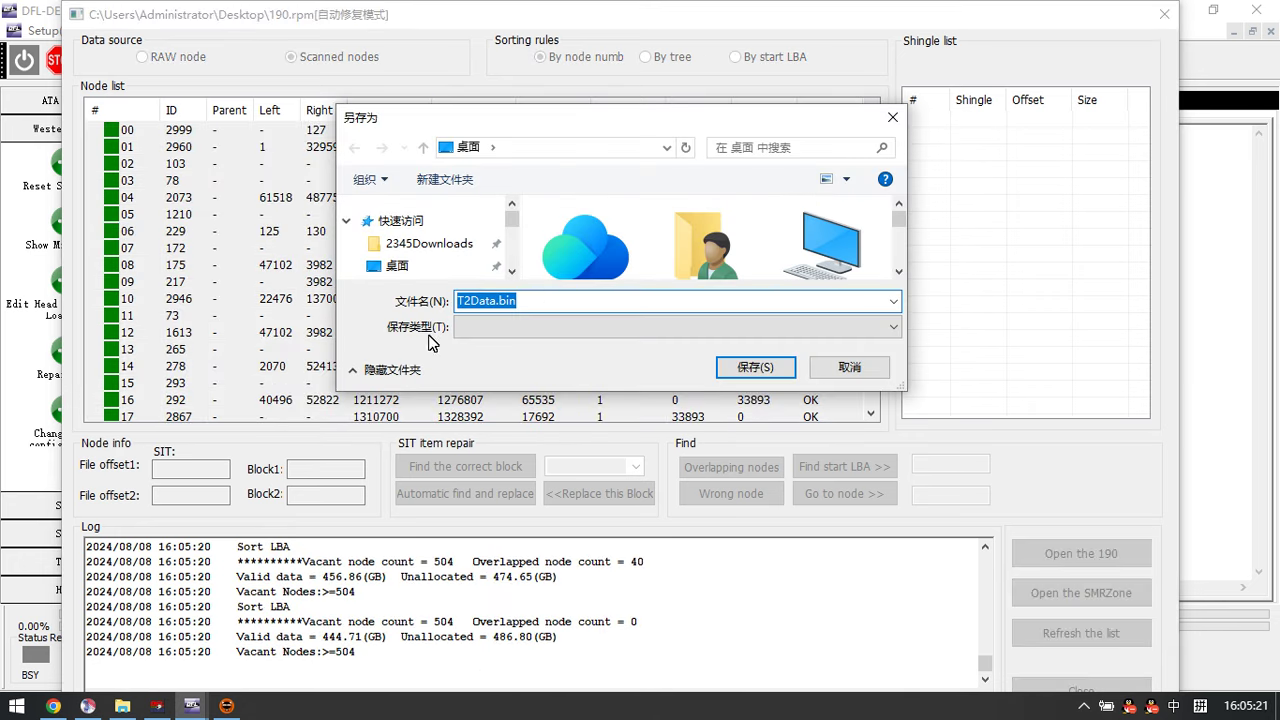
click(757, 369)
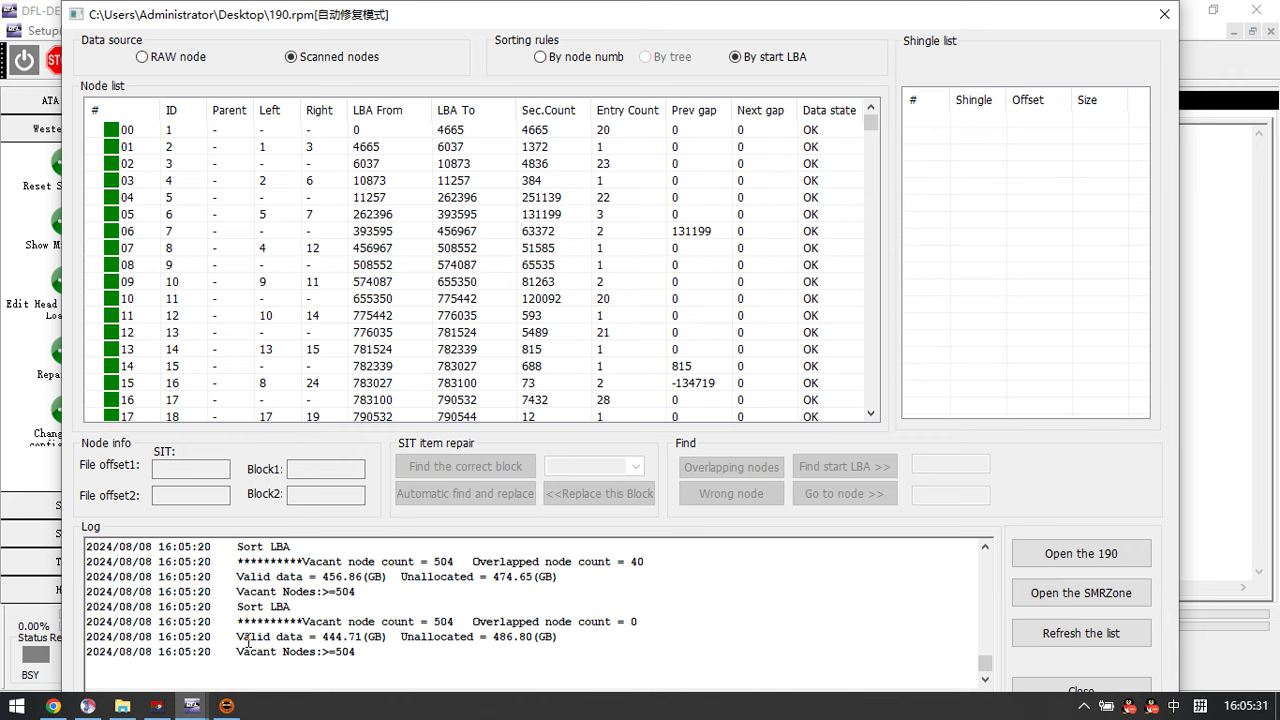
Examine the valid data and unallocated sizes in the log after the automatic repair.
click(88, 637)
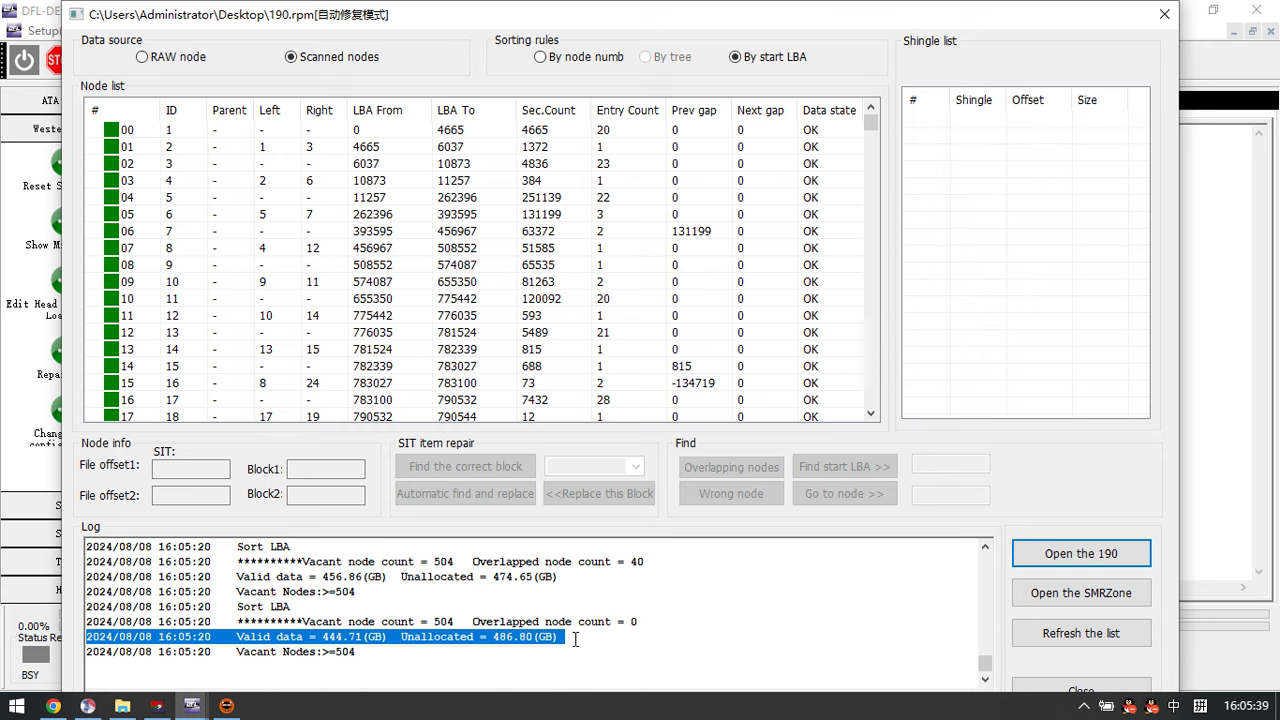
click(578, 641)
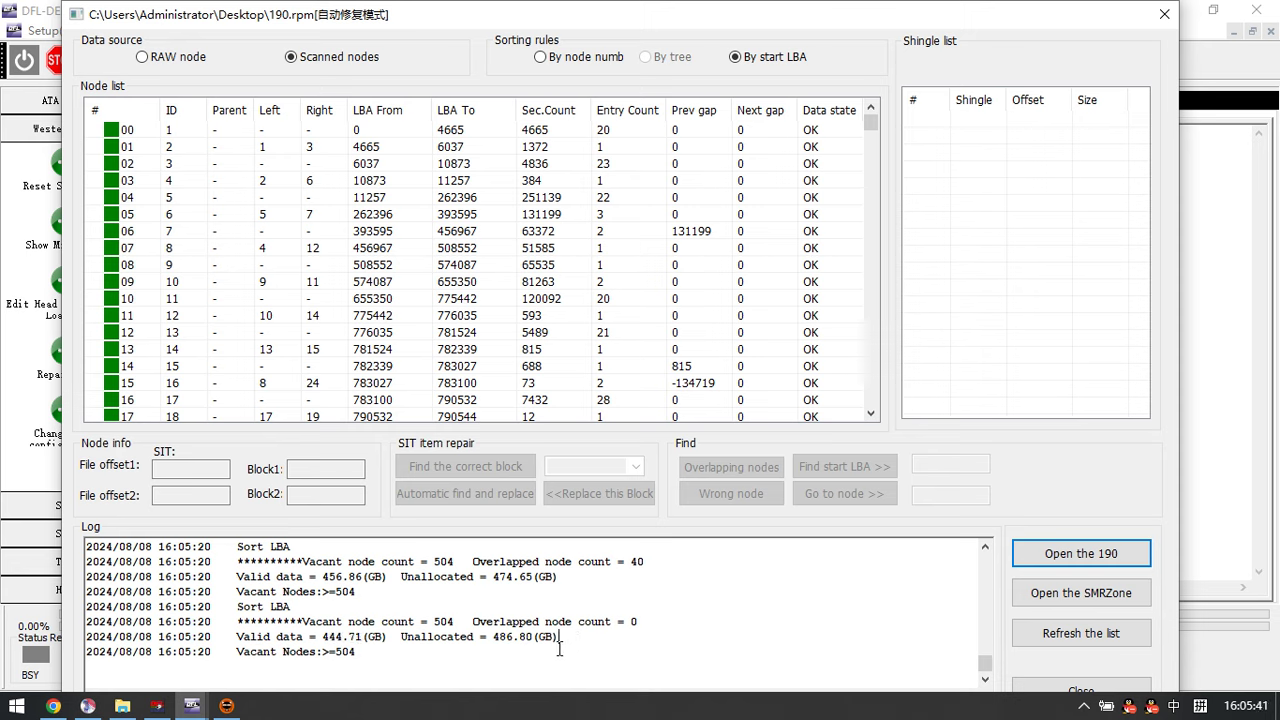
drag(323, 636, 392, 636)
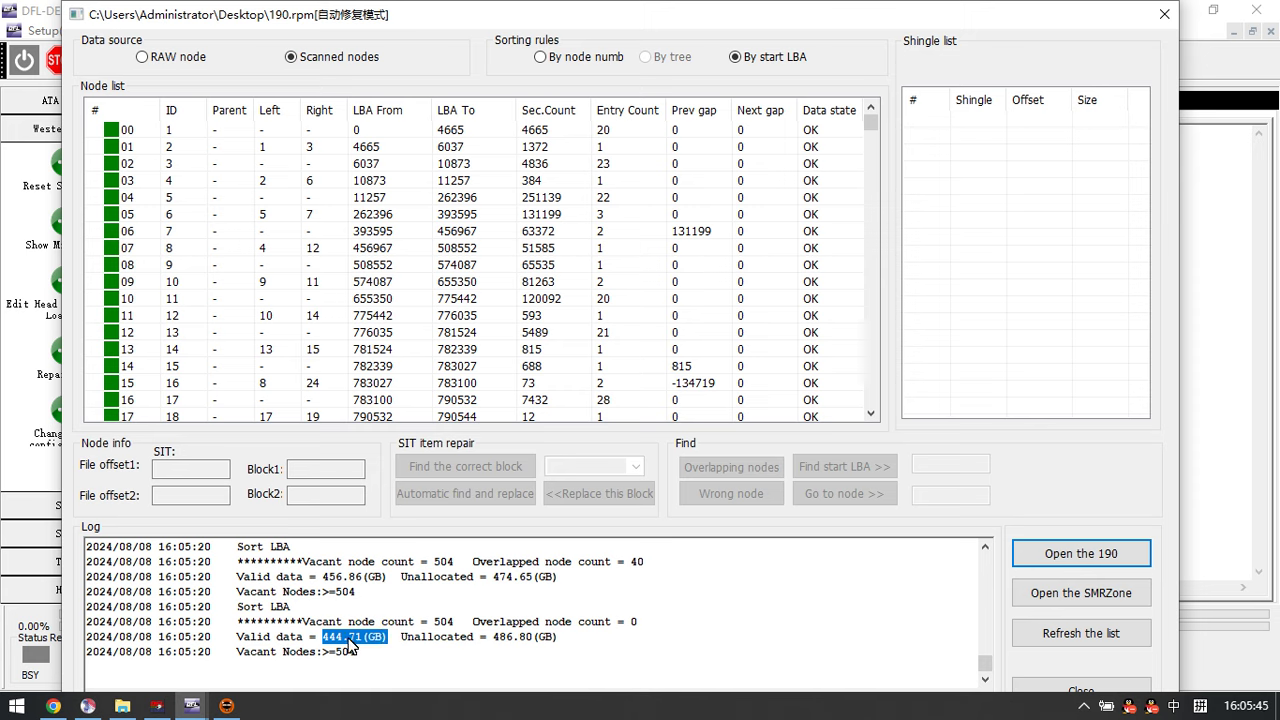
click(387, 636)
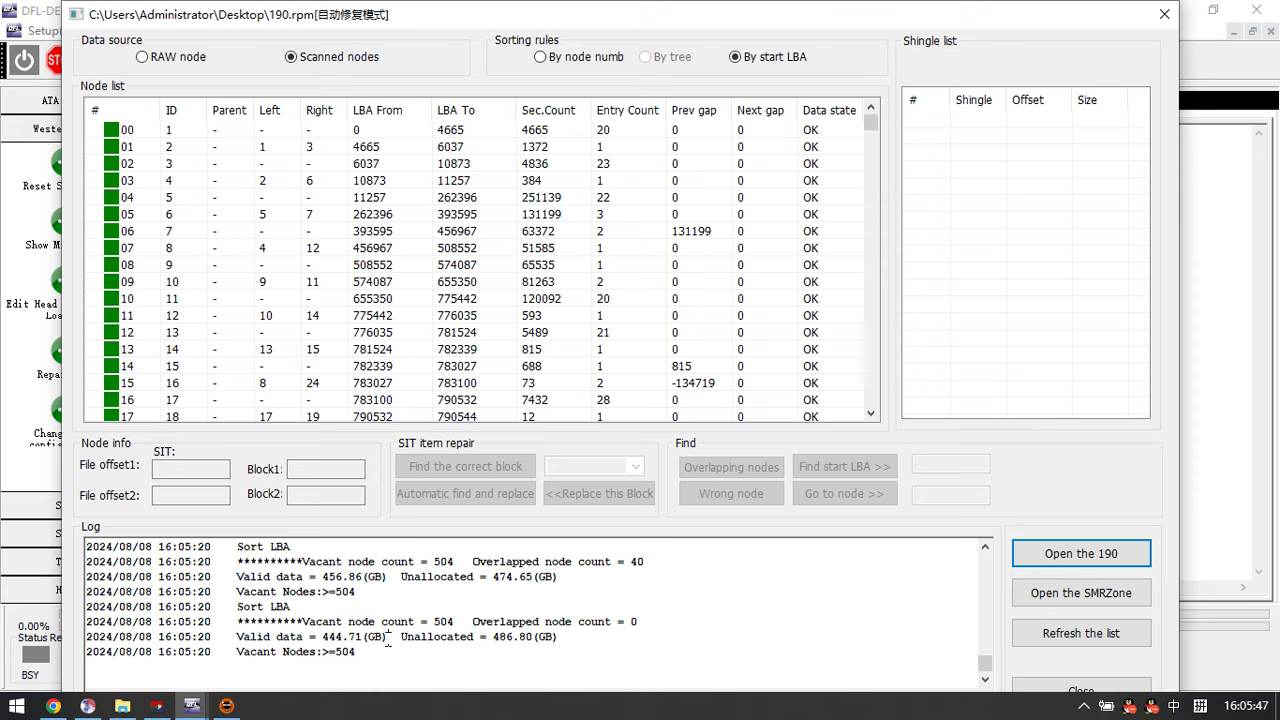
drag(387, 636, 226, 640)
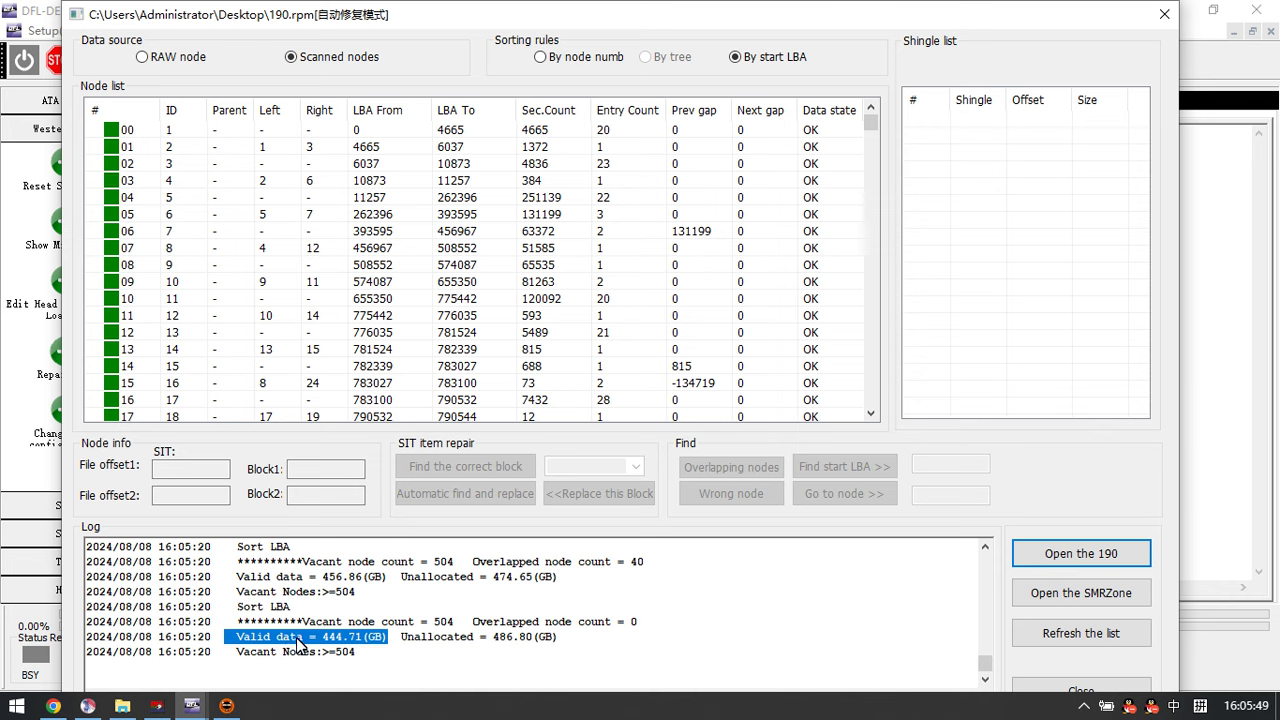
click(381, 645)
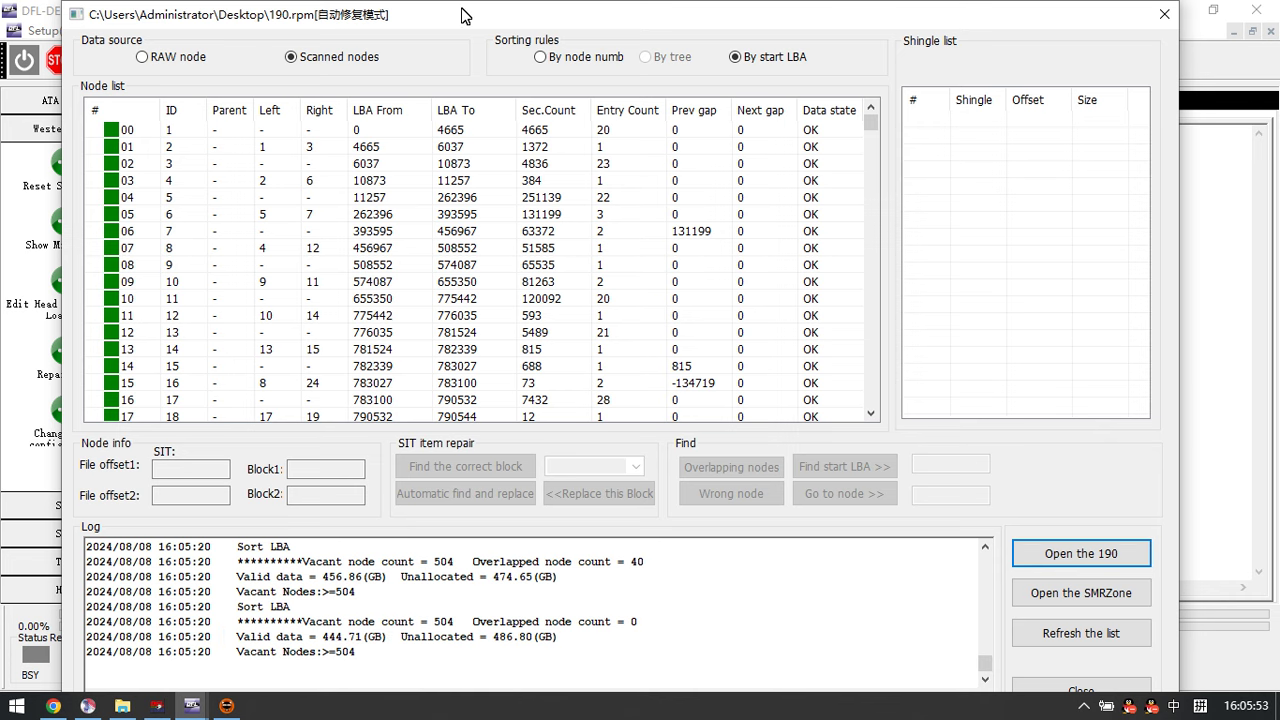
drag(477, 19, 487, 19)
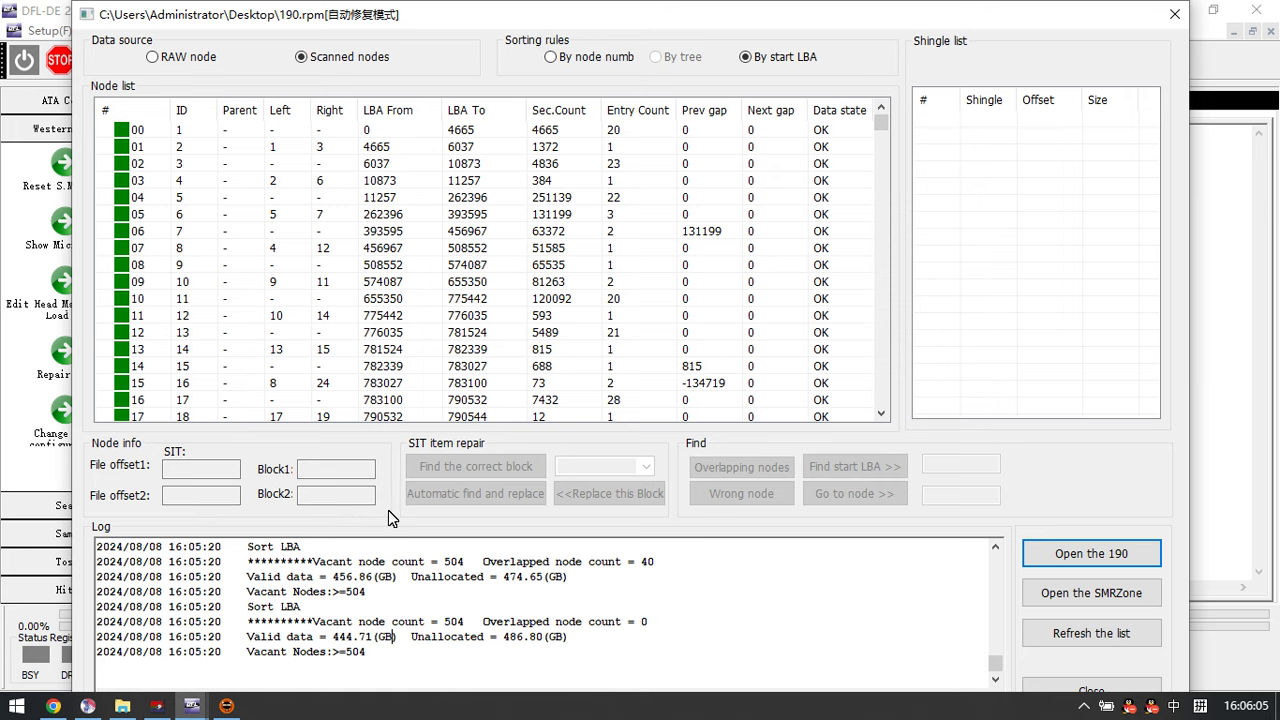
Close the repaired 190 analysis and enable Load T2 in the Edit Head Map in RAM / Load T2 function.
click(610, 646)
click(1175, 14)
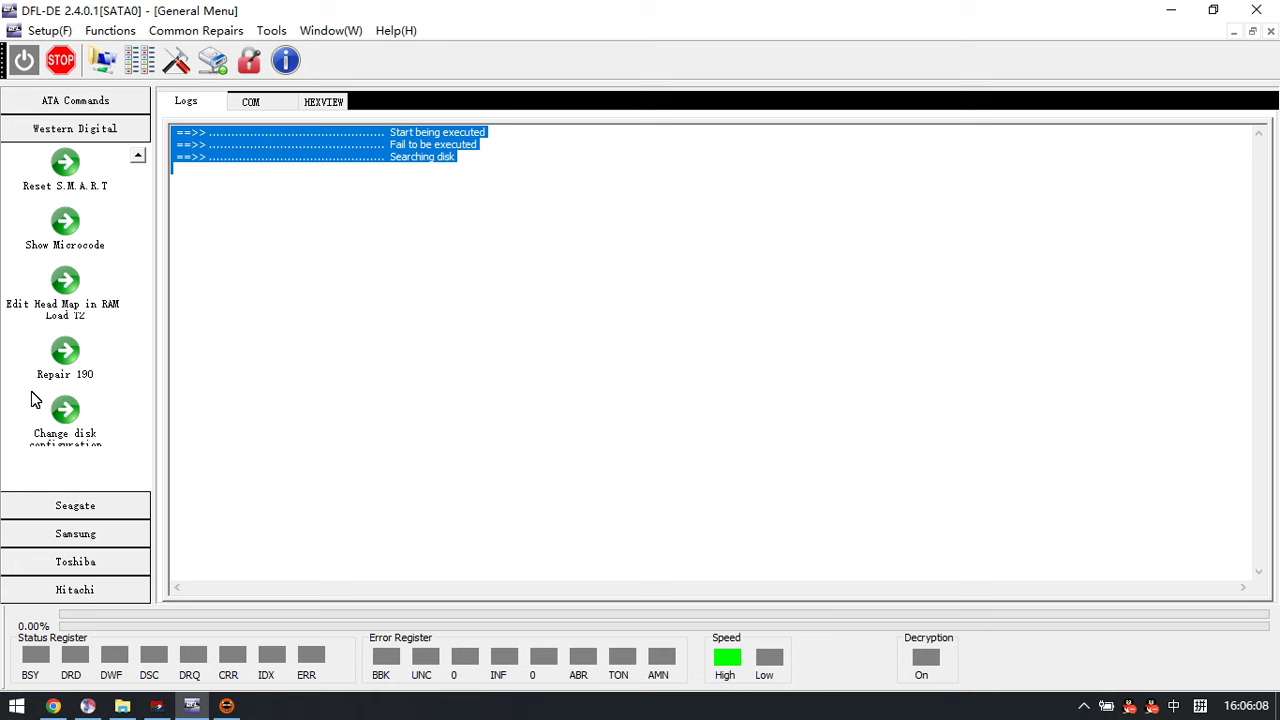
click(74, 294)
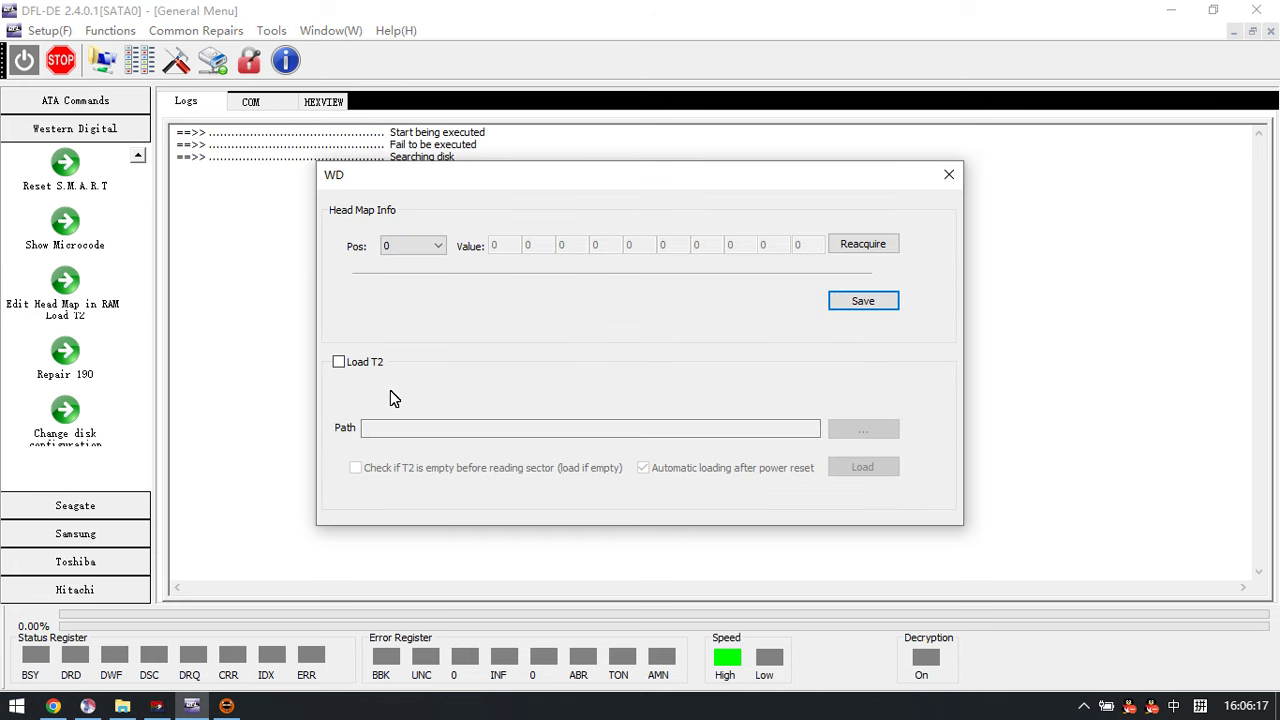
click(344, 365)
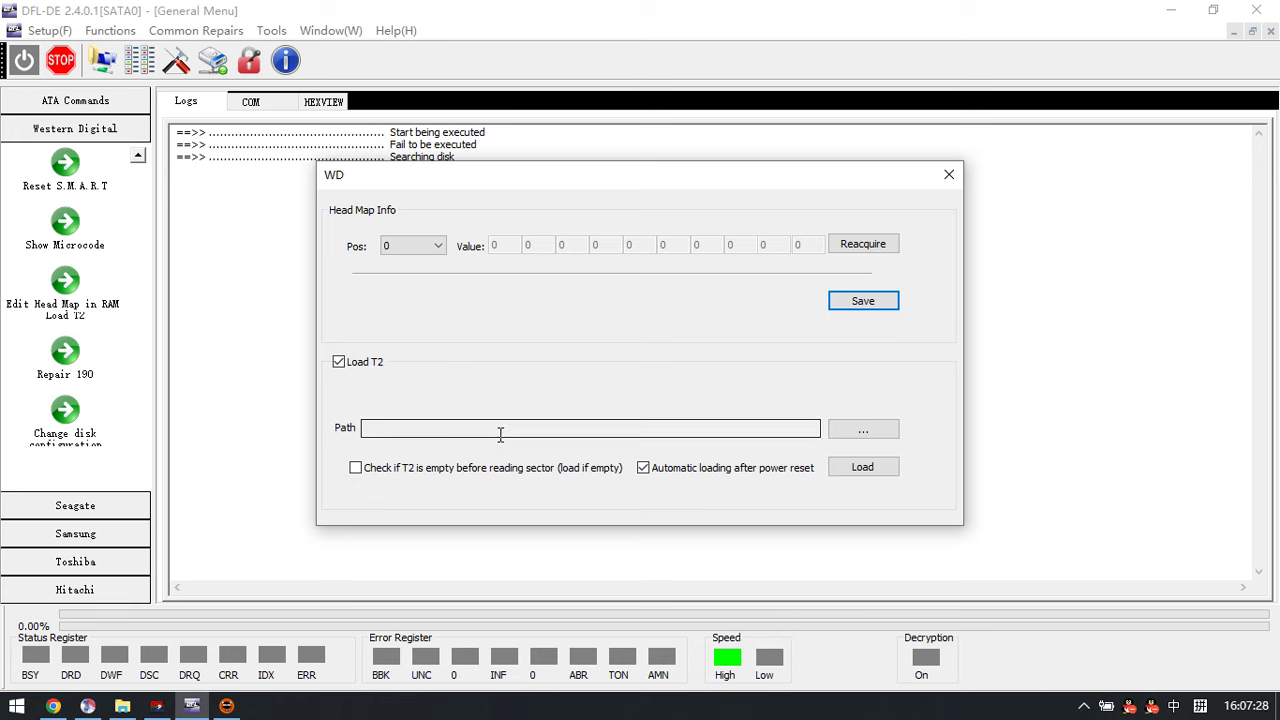
Choose T2Data.bin on the desktop as the T2 file, load it, and close the dialog.
click(878, 429)
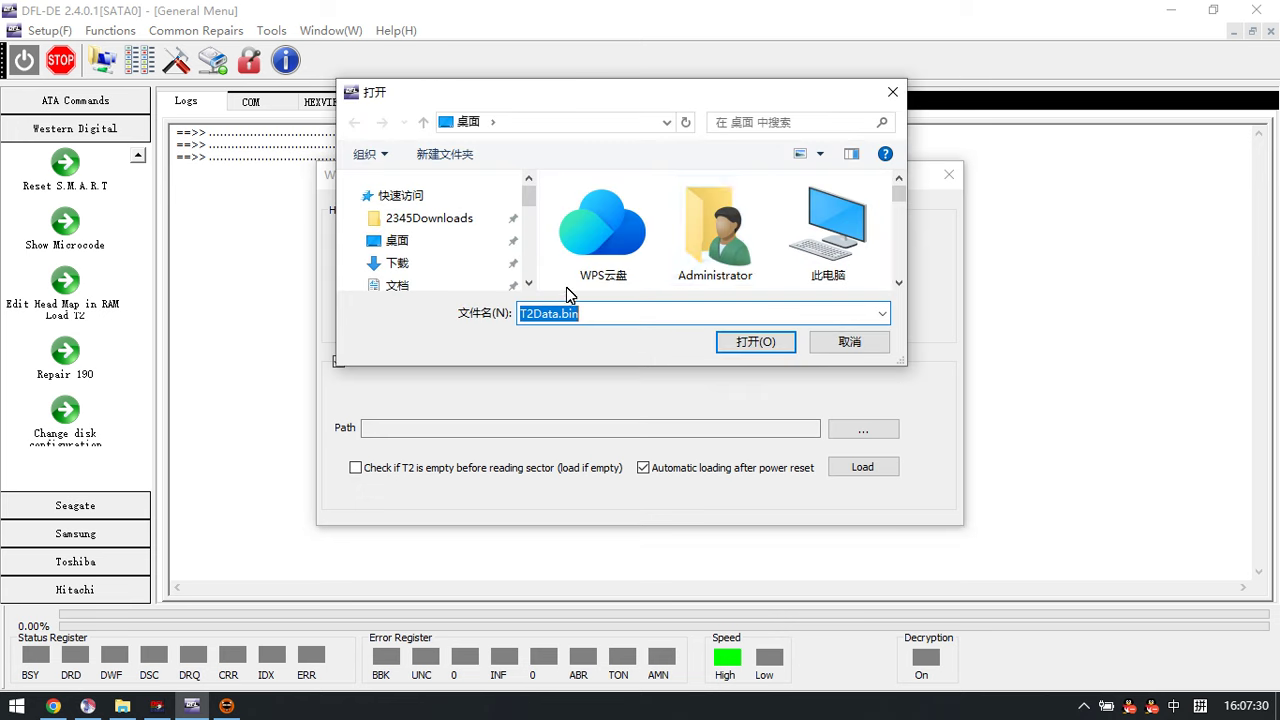
scroll(720, 275, down, 10)
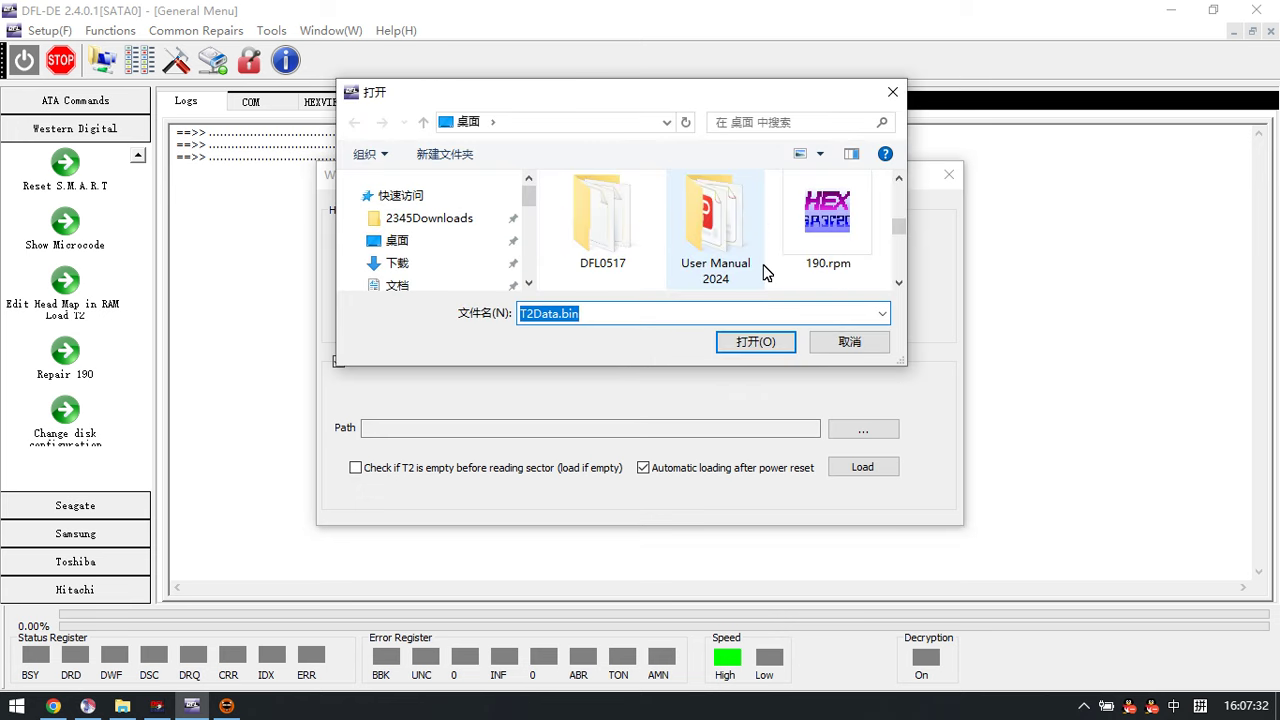
scroll(780, 265, down, 5)
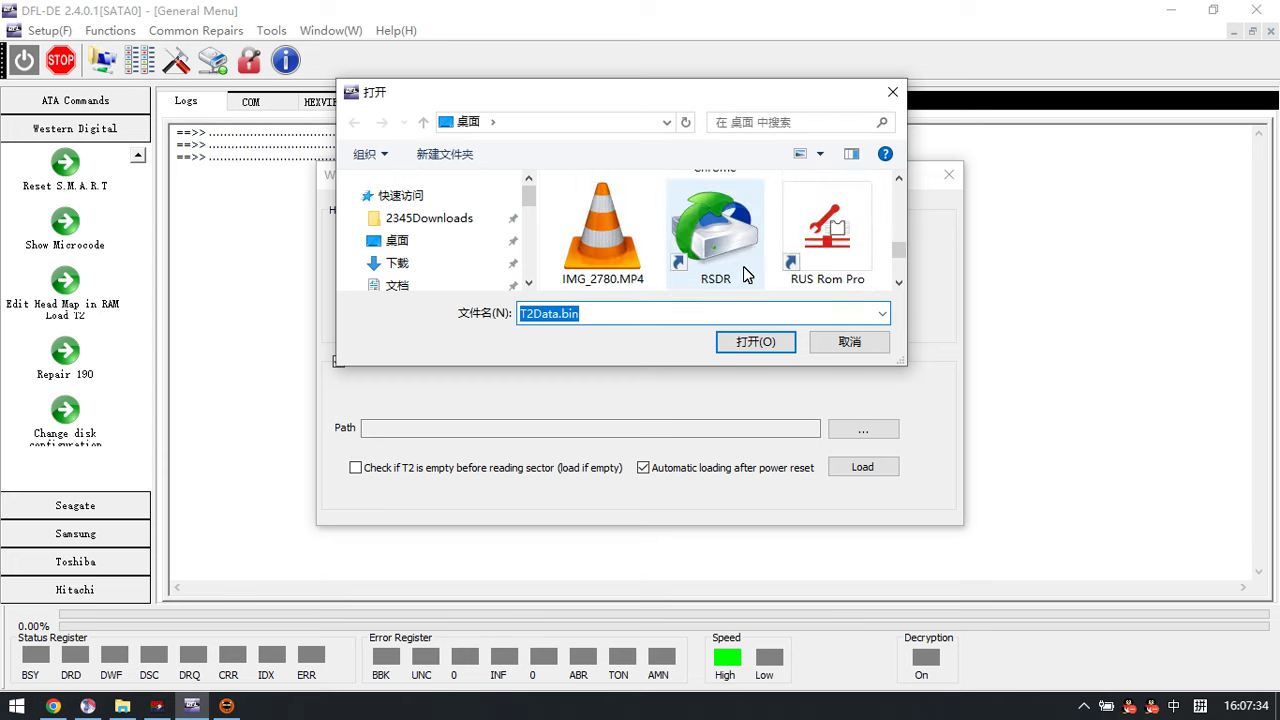
double_click(729, 225)
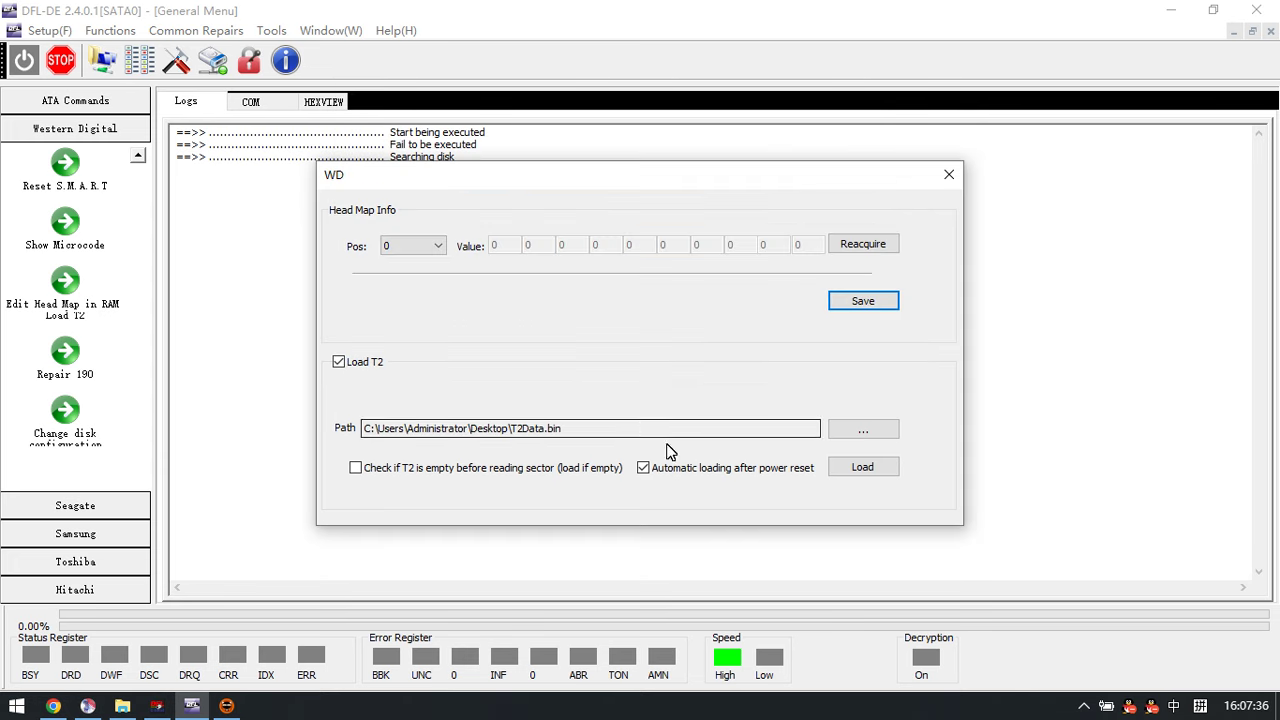
click(862, 467)
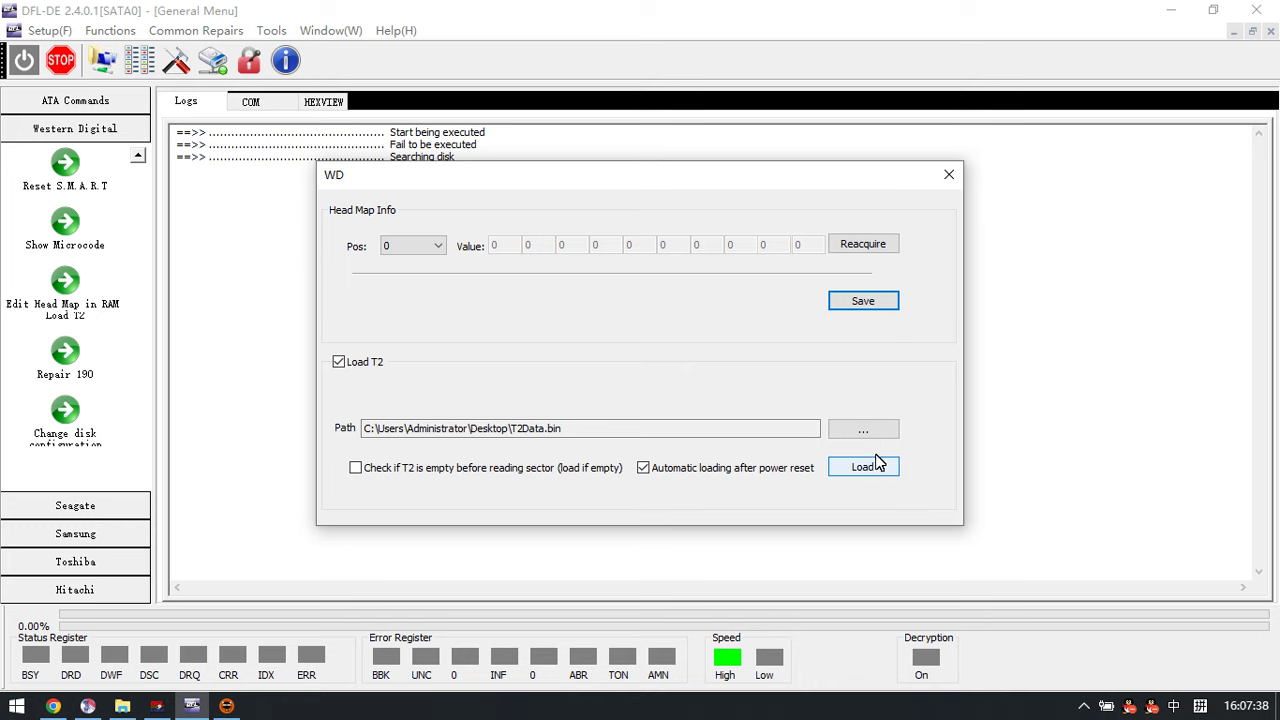
click(949, 174)
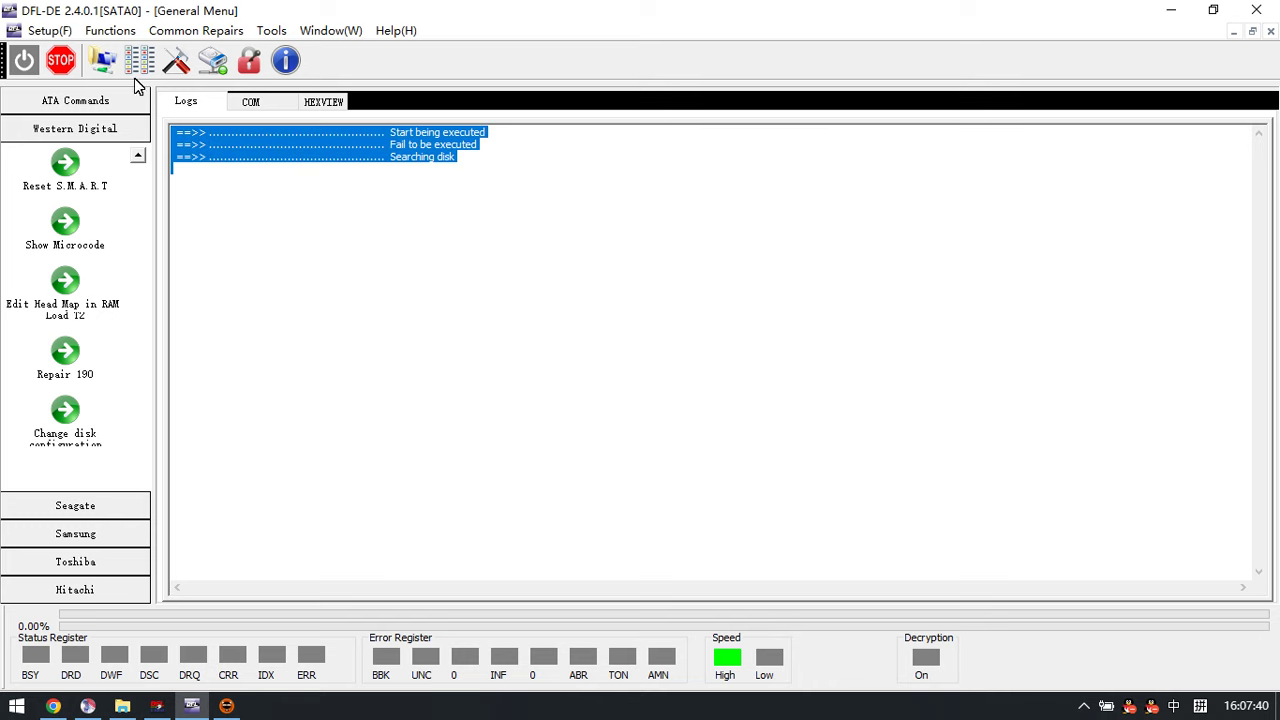
View the available project creation options and close them without creating a project.
click(102, 60)
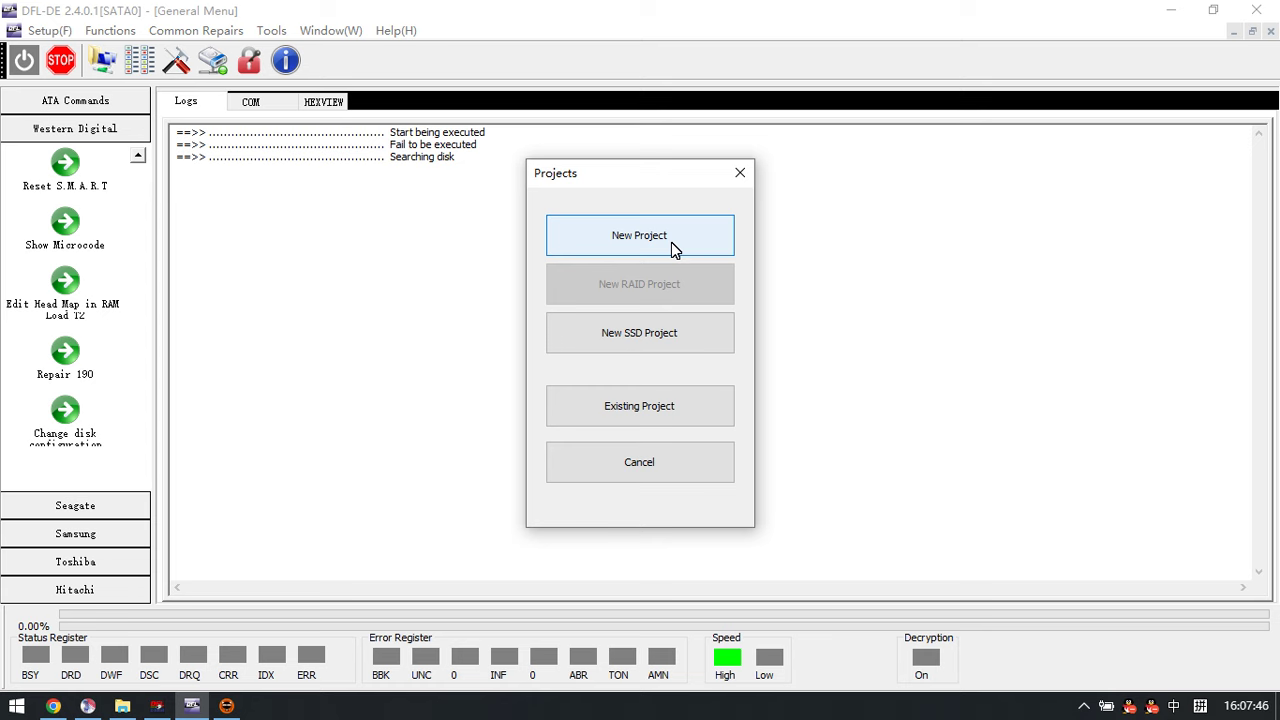
click(740, 173)
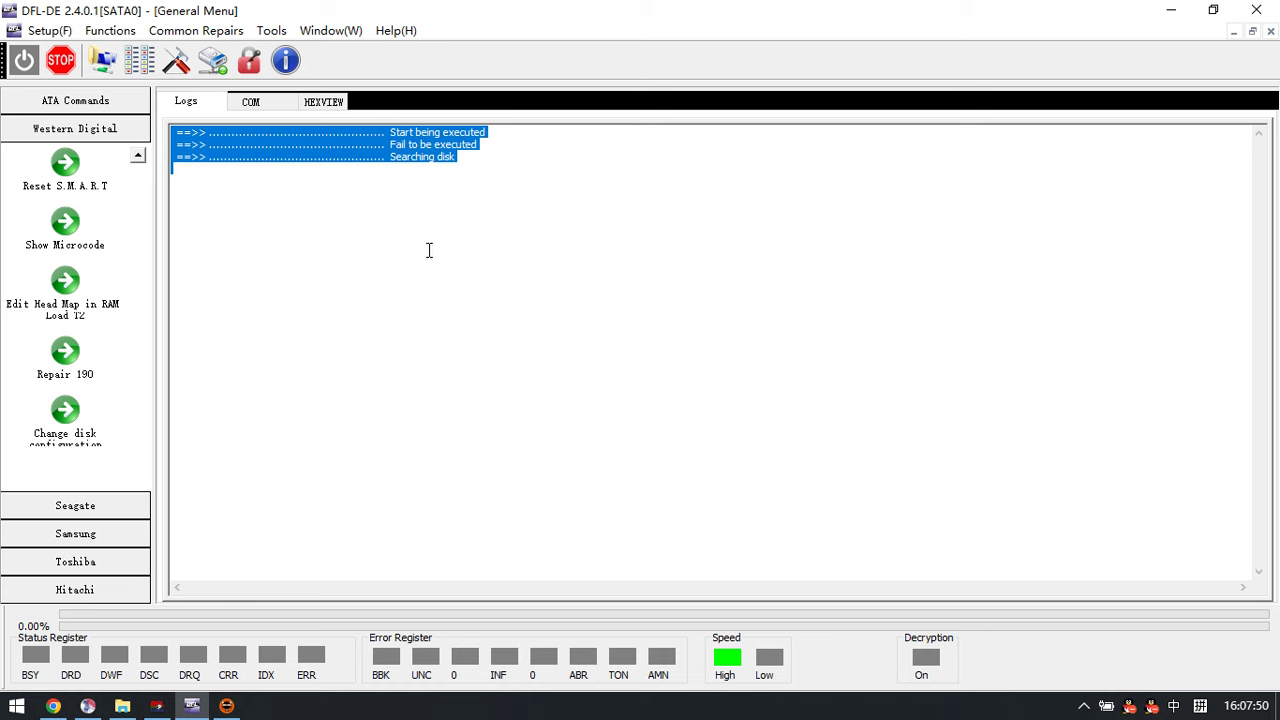
Open the Repair 190 function again.
click(77, 360)
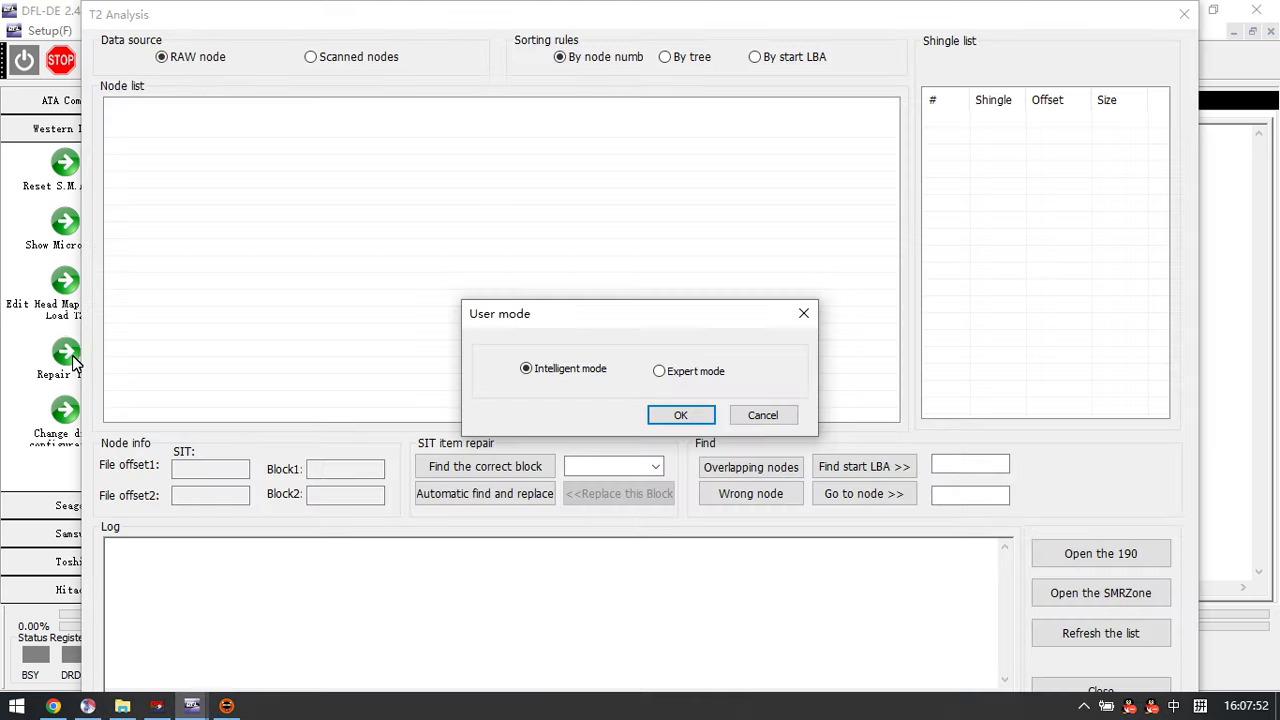